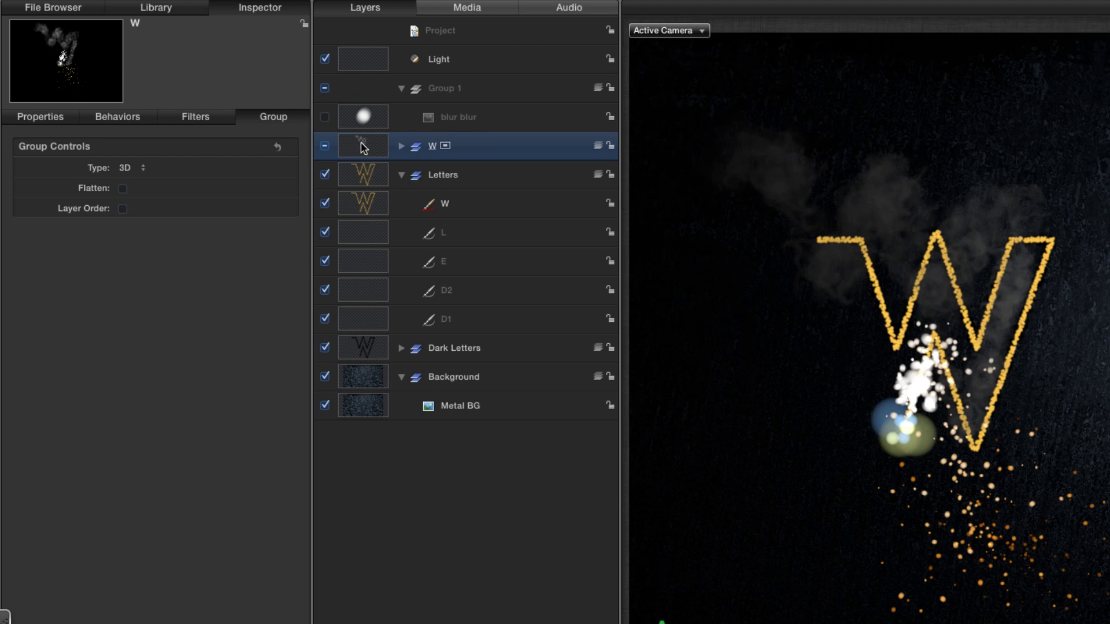
- Duplicate the W spark group and rename the copy E
{"action": "right_click", "coordinate": [363, 148]}
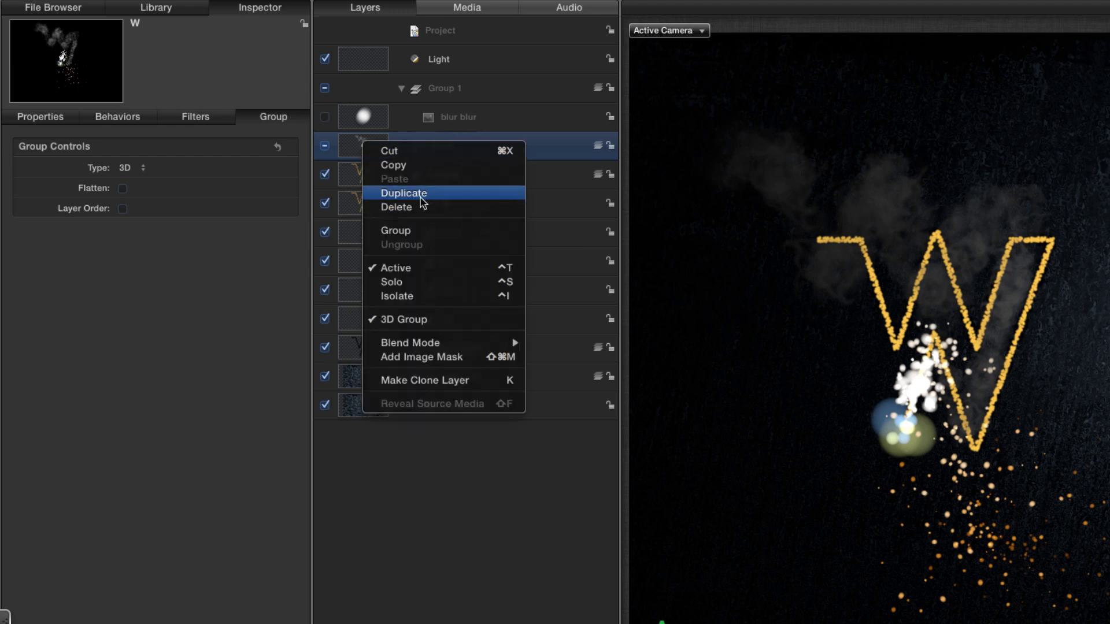
{"action": "left_click", "coordinate": [404, 193]}
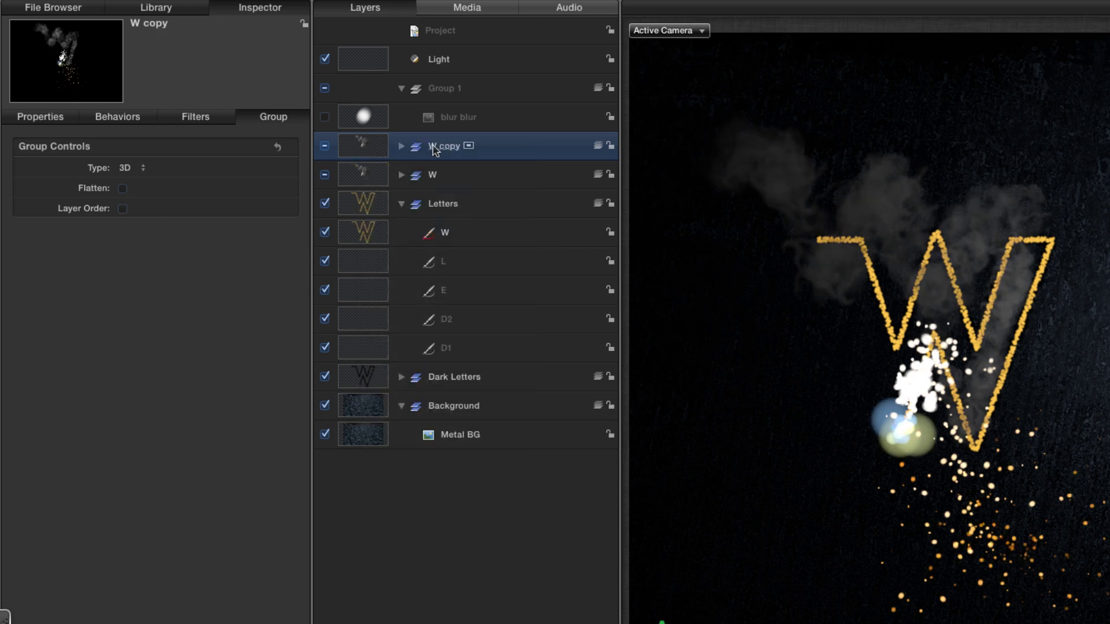
{"action": "double_click", "coordinate": [439, 146]}
{"action": "type", "text": "E"}
{"action": "key", "text": "Return"}
- Trim the E group's In point so it starts at frame 150
{"action": "type", "text": "150"}
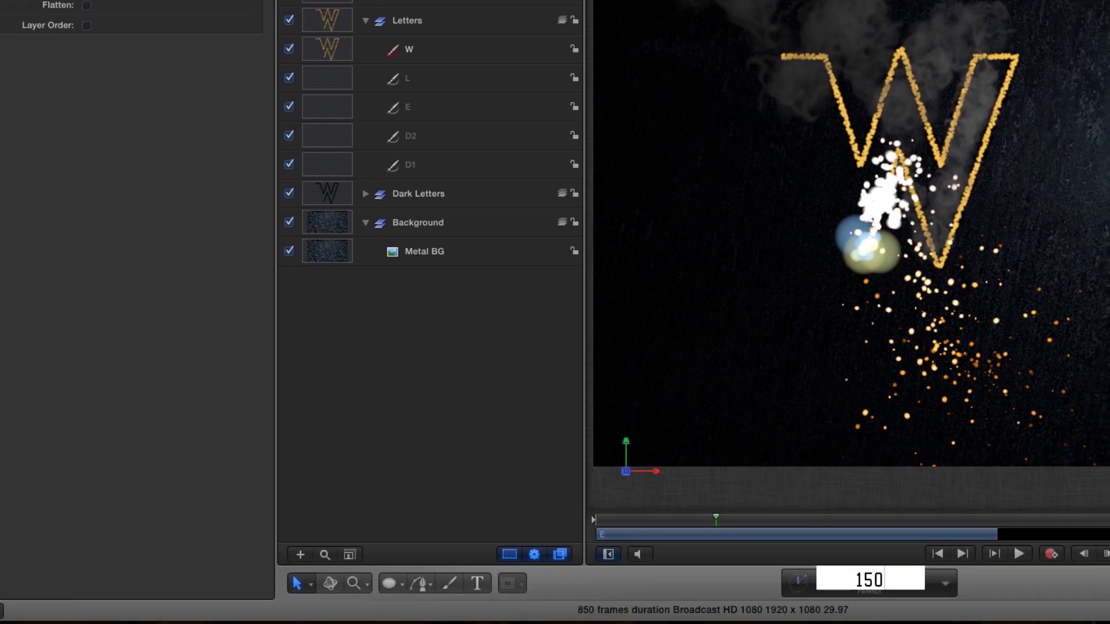
{"action": "key", "text": "Return"}
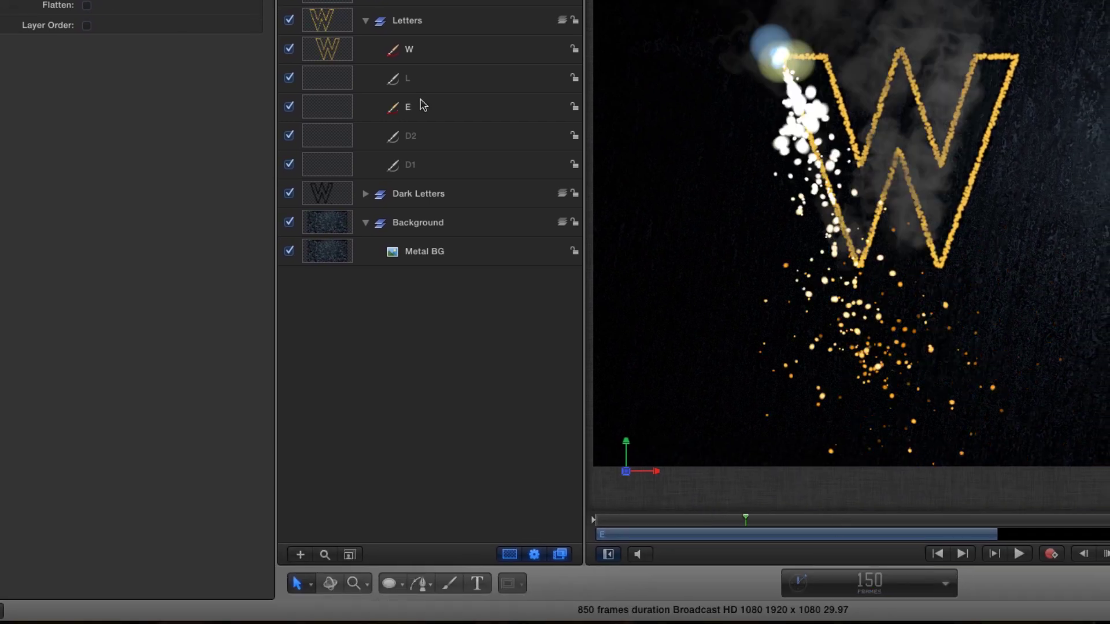
{"action": "key", "text": "shift+bracketleft"}
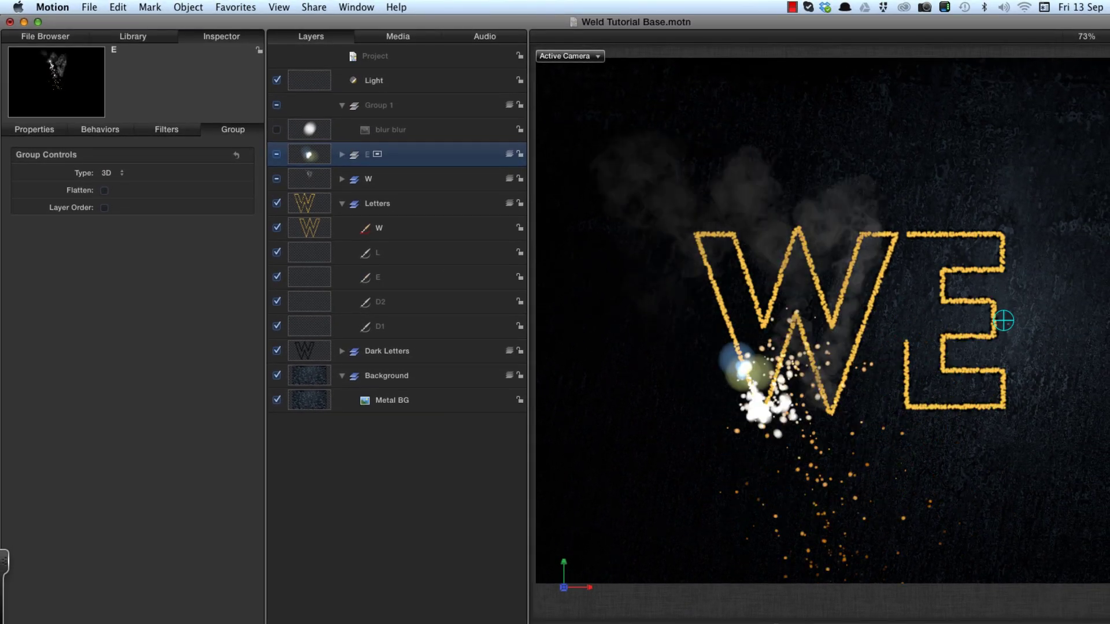
- Set the E sparks copy's Motion Path Shape Source to the E letter shape
{"action": "left_click", "coordinate": [342, 155]}
{"action": "left_click", "coordinate": [352, 302]}
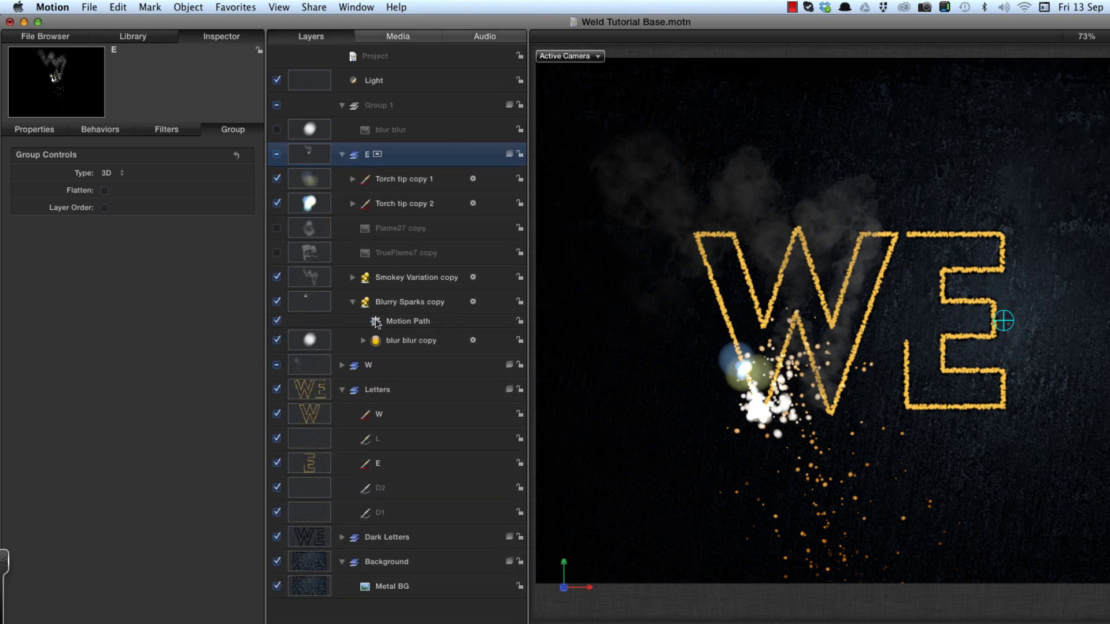
{"action": "left_click", "coordinate": [376, 322]}
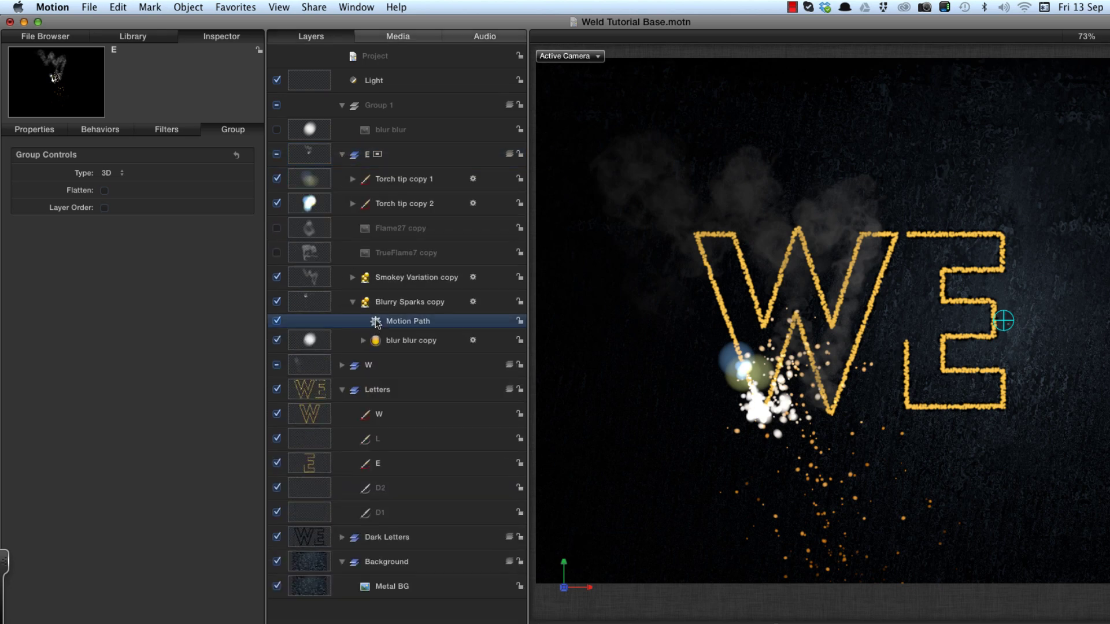
{"action": "left_click", "coordinate": [109, 131]}
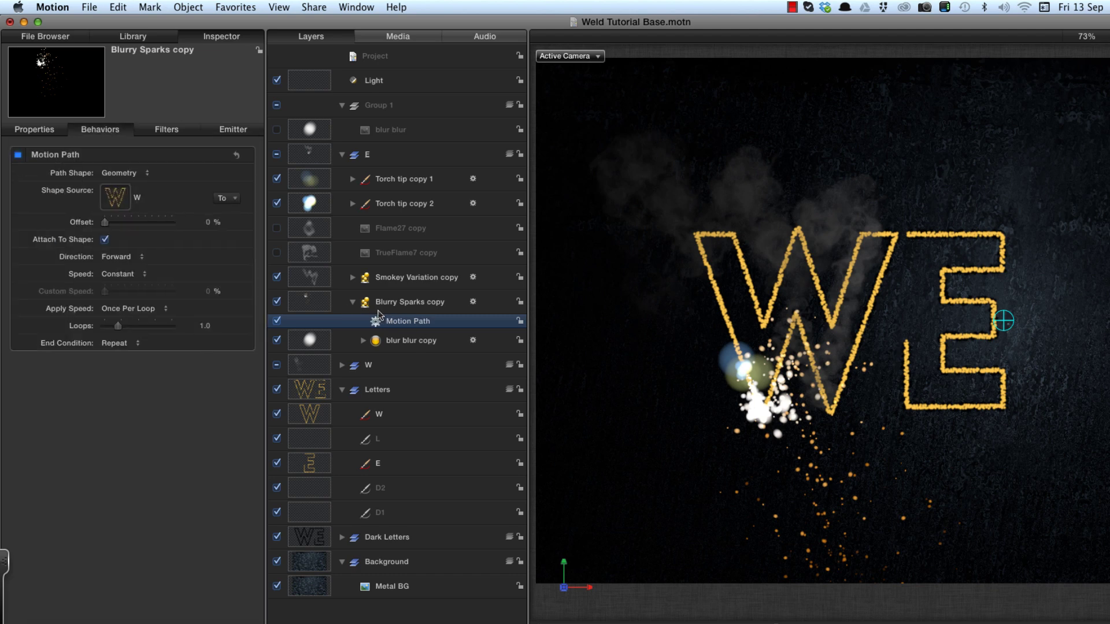
{"action": "left_click", "coordinate": [229, 198]}
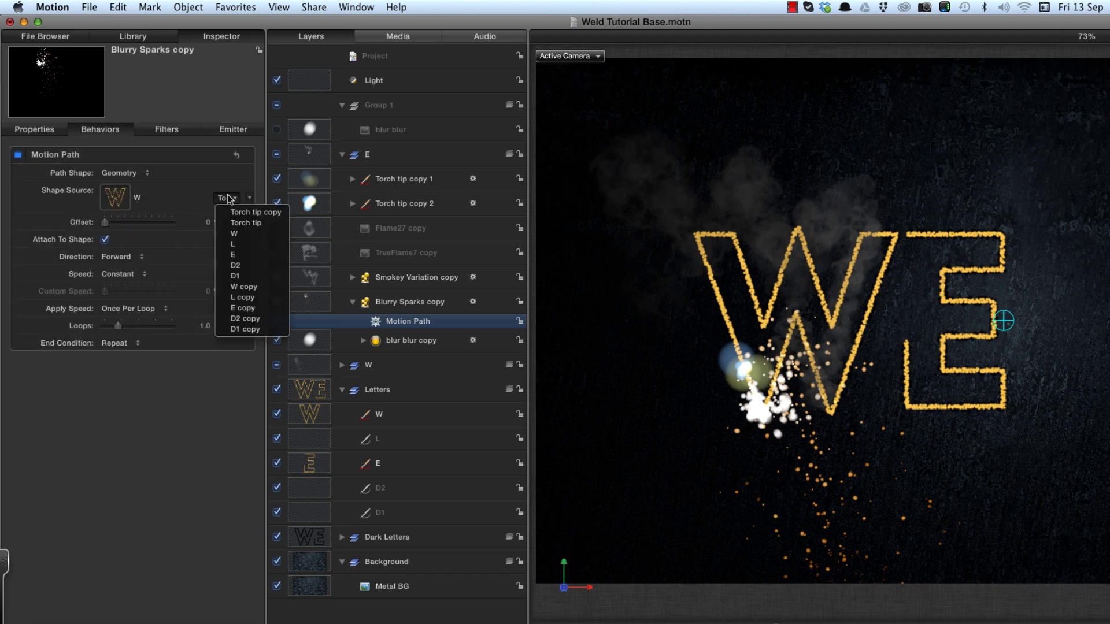
{"action": "left_click", "coordinate": [234, 254]}
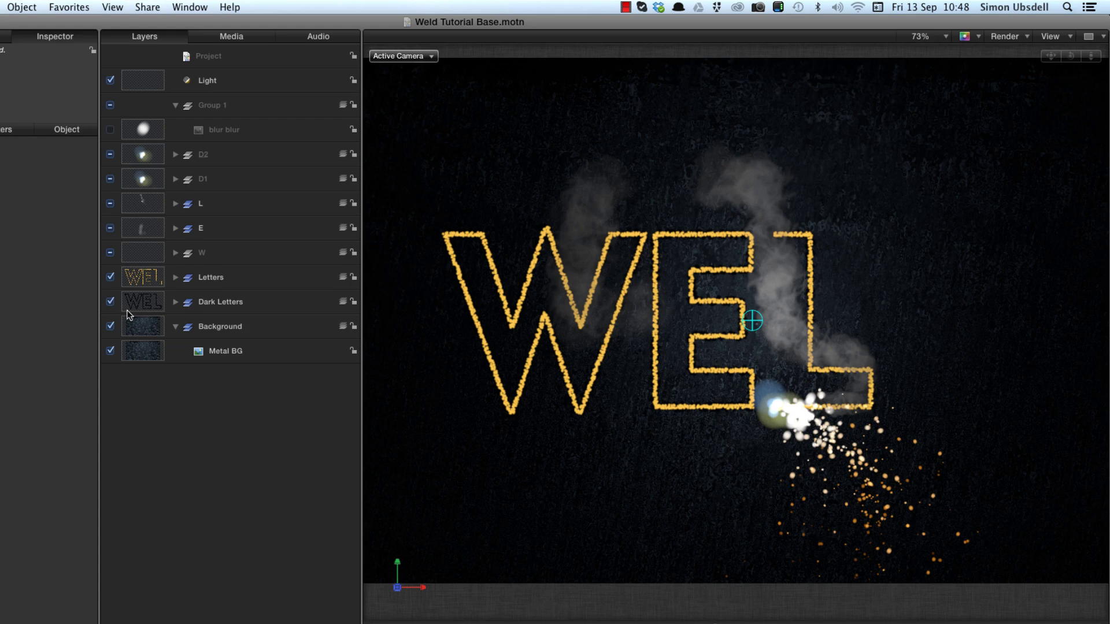
- Create a new group above Letters and apply the Clouds generator into it
{"action": "left_click", "coordinate": [145, 279]}
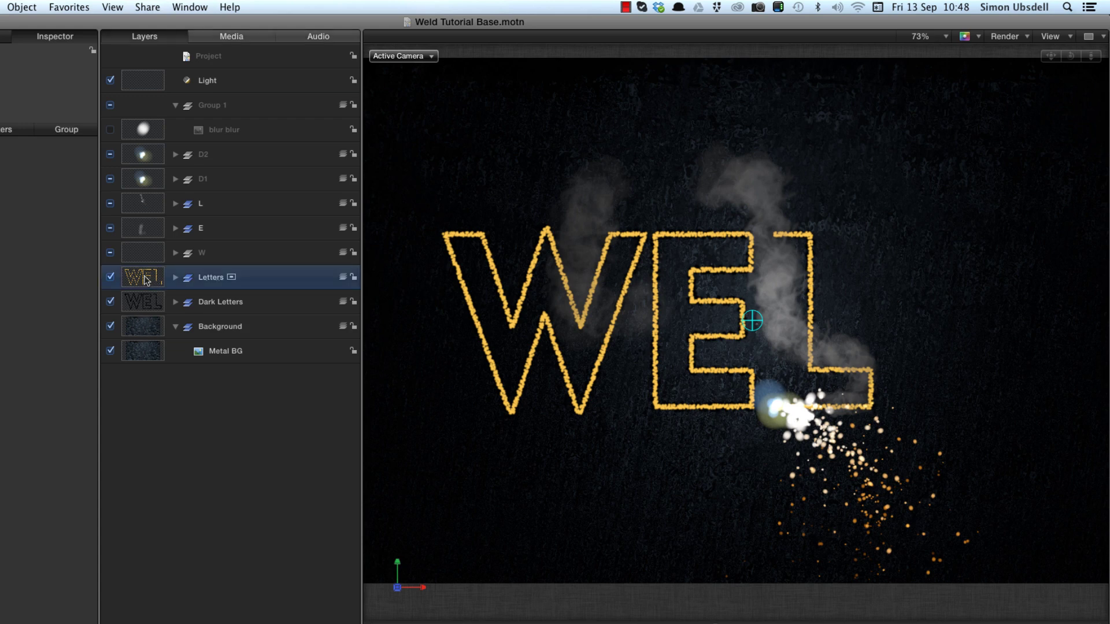
{"action": "key", "text": "super+shift+g"}
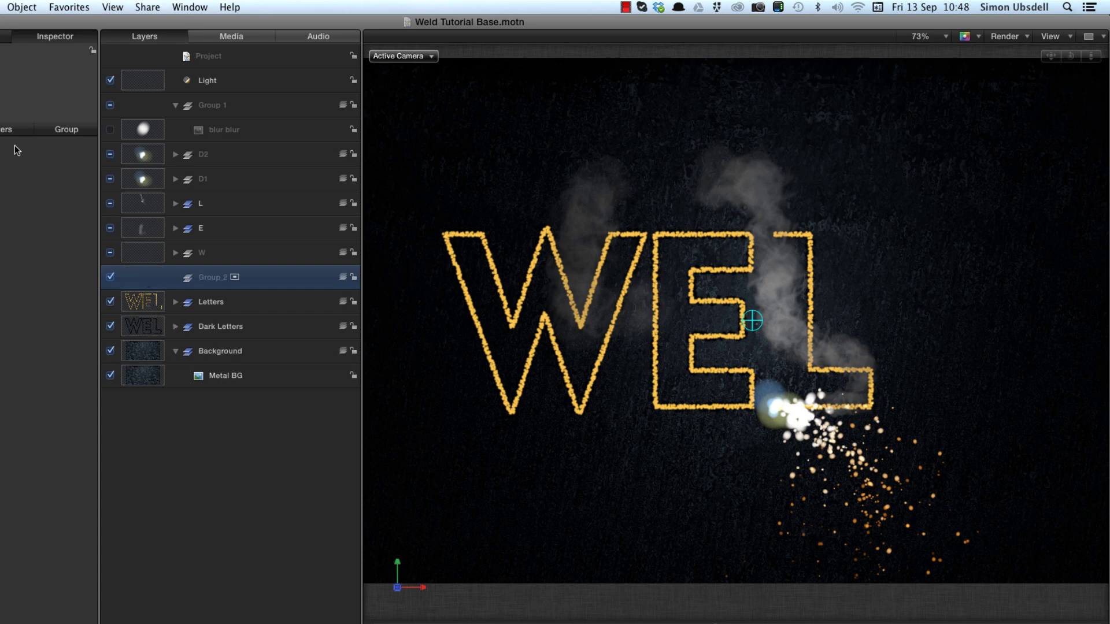
{"action": "key", "text": "super+2"}
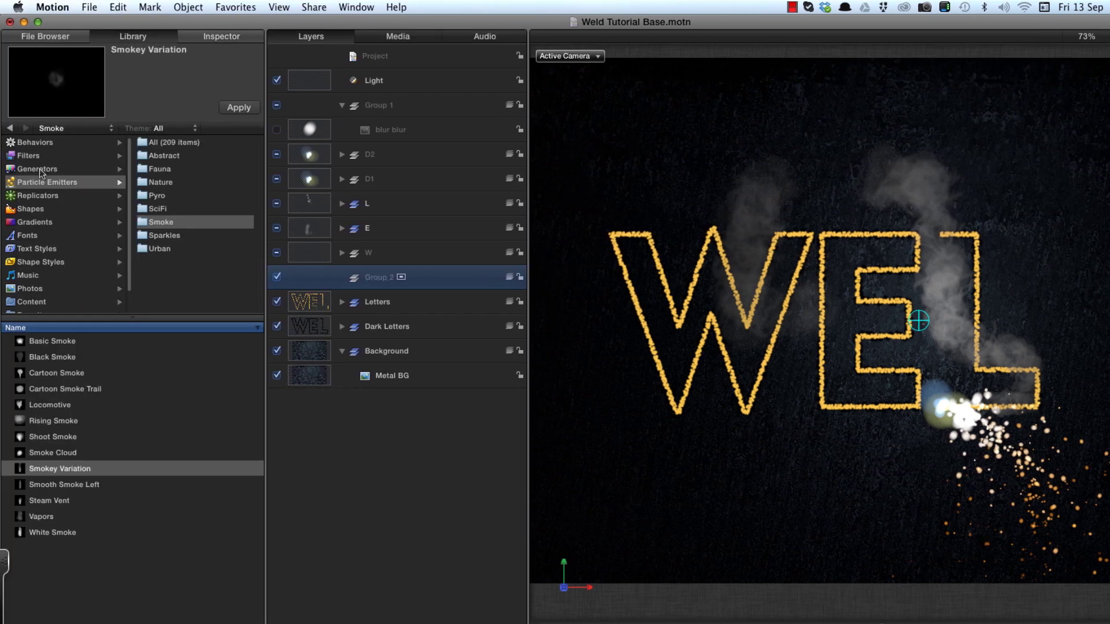
{"action": "left_click", "coordinate": [41, 170]}
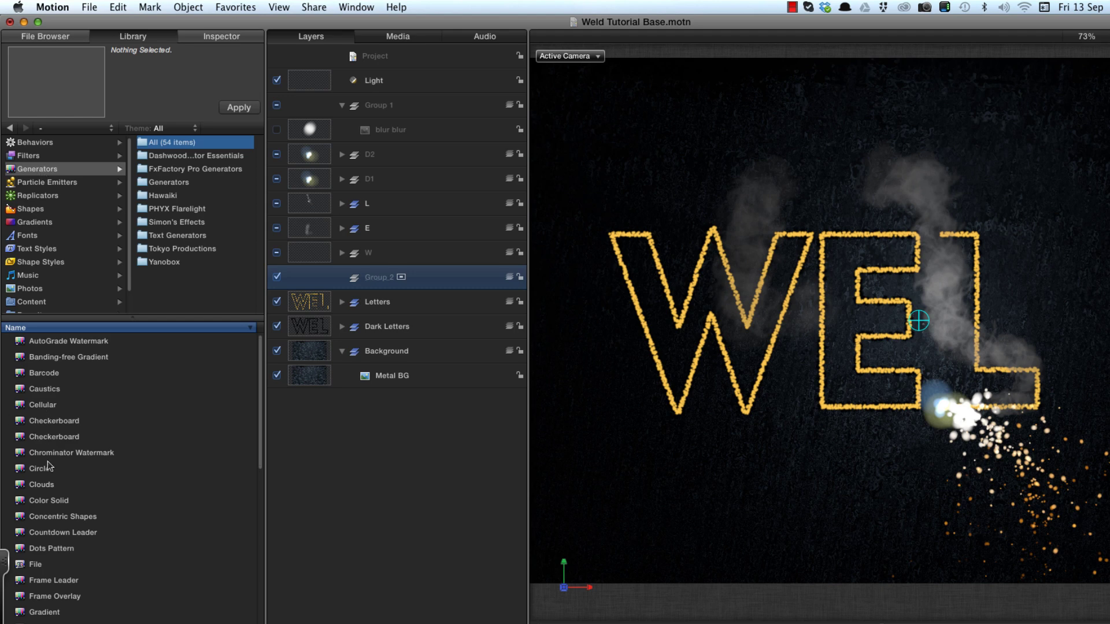
{"action": "left_click", "coordinate": [45, 486]}
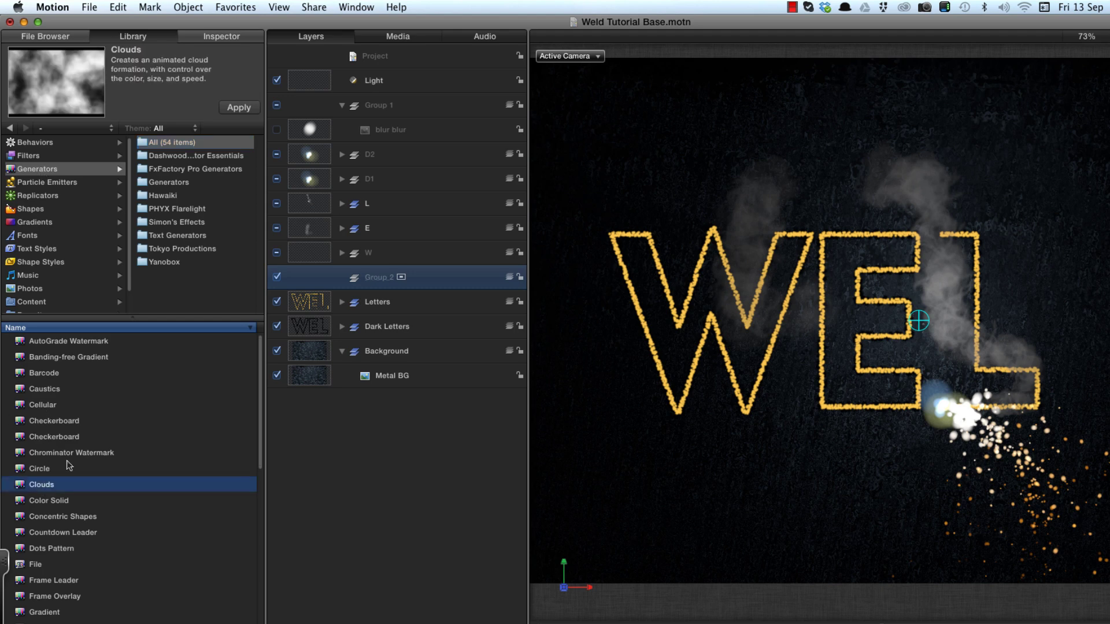
{"action": "left_click", "coordinate": [238, 109]}
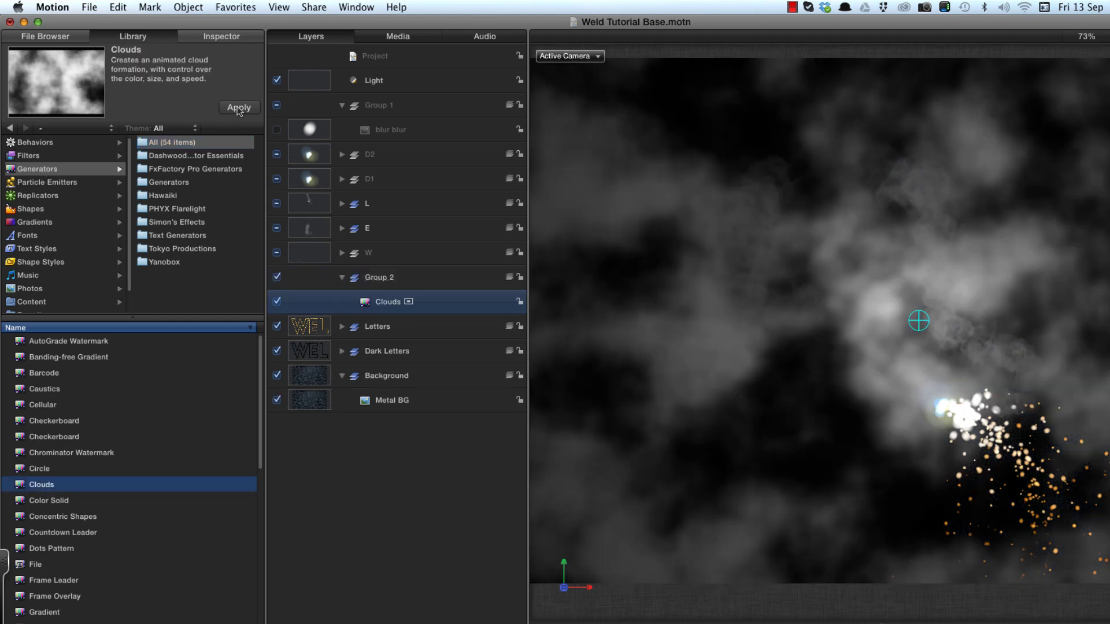
{"action": "left_click", "coordinate": [230, 39]}
- Give the clouds a black, red and yellow gradient preset
{"action": "key", "text": "shift+z"}
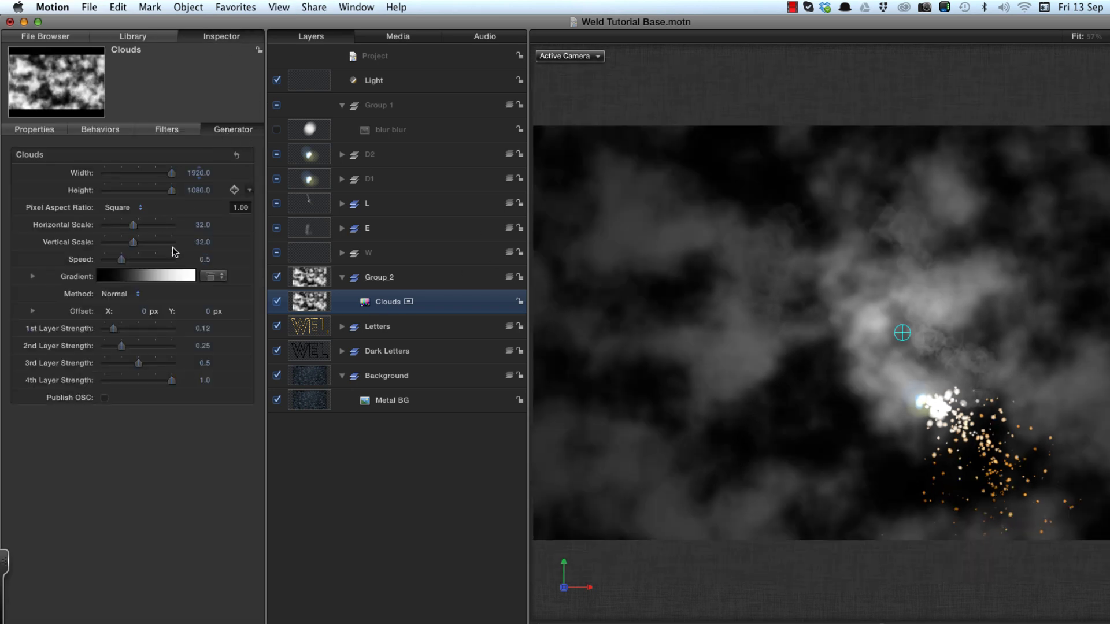
{"action": "left_click", "coordinate": [214, 276]}
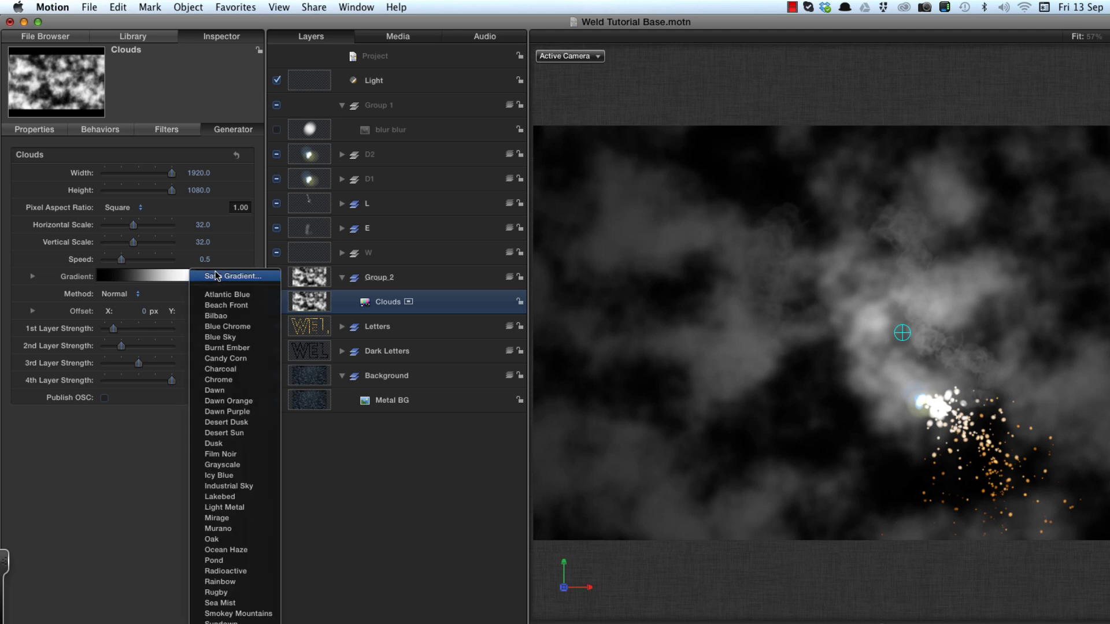
{"action": "scroll", "coordinate": [227, 601], "scroll_direction": "down", "scroll_amount": 3}
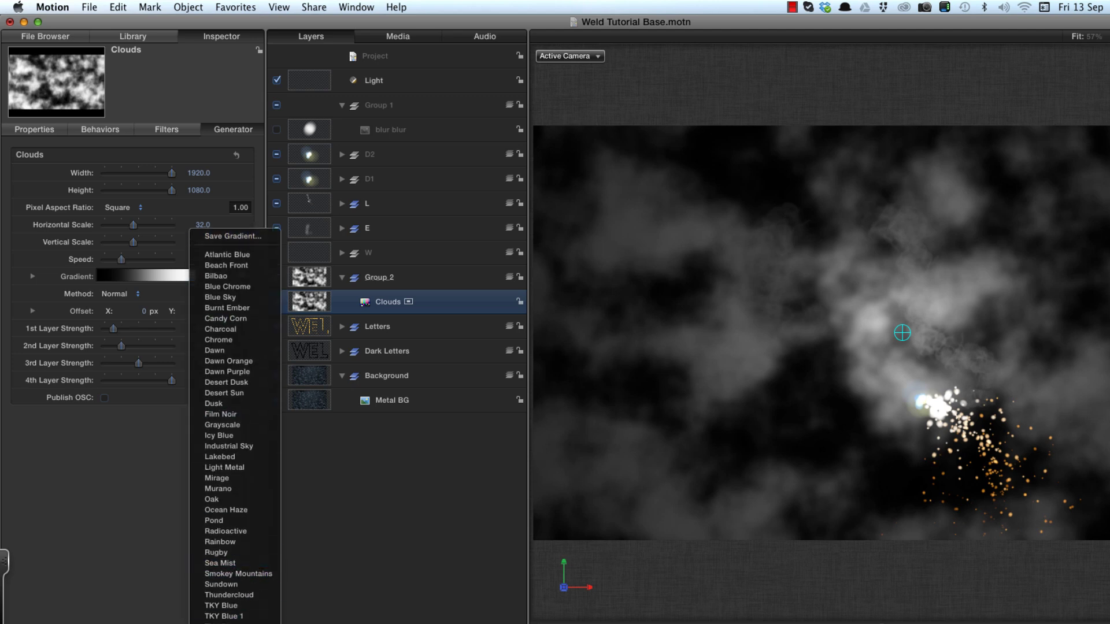
{"action": "left_click", "coordinate": [800, 224]}
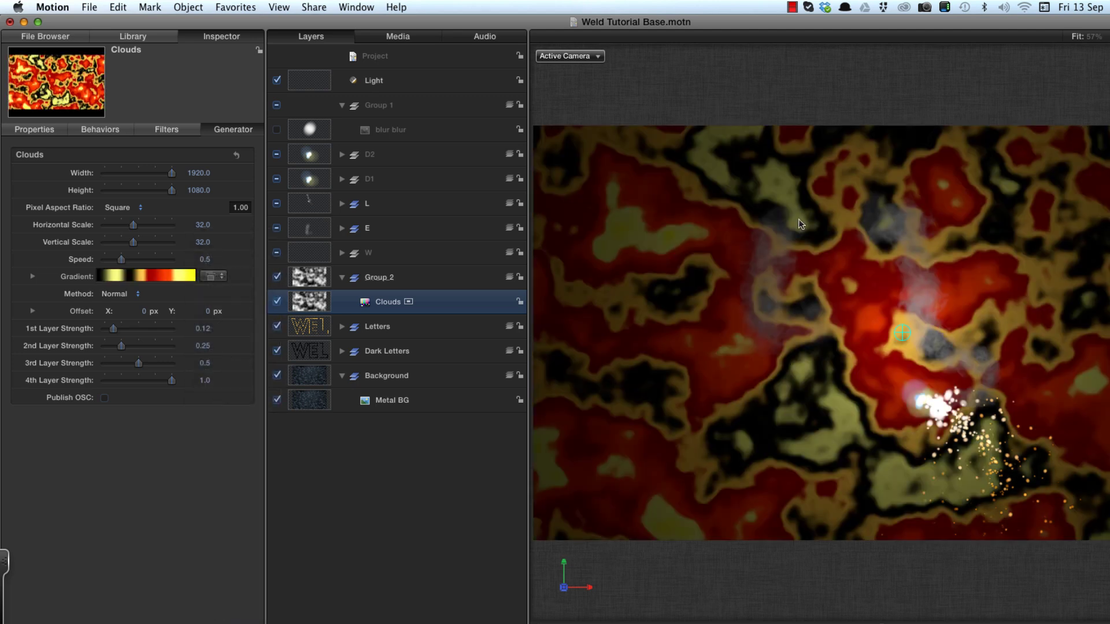
{"action": "left_click", "coordinate": [33, 277]}
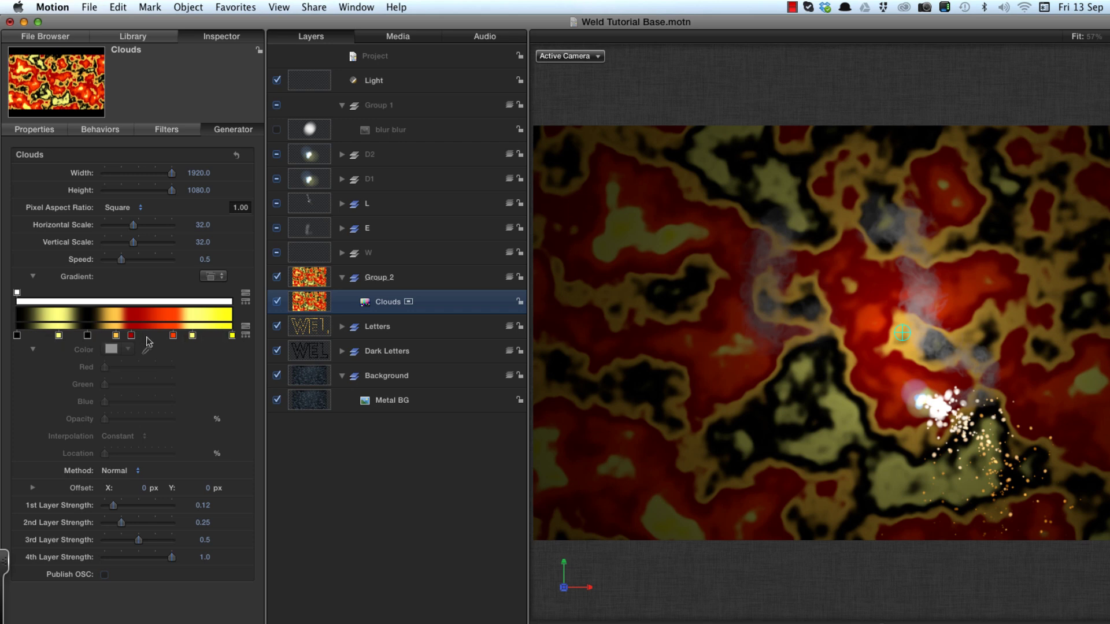
{"action": "left_click", "coordinate": [33, 277]}
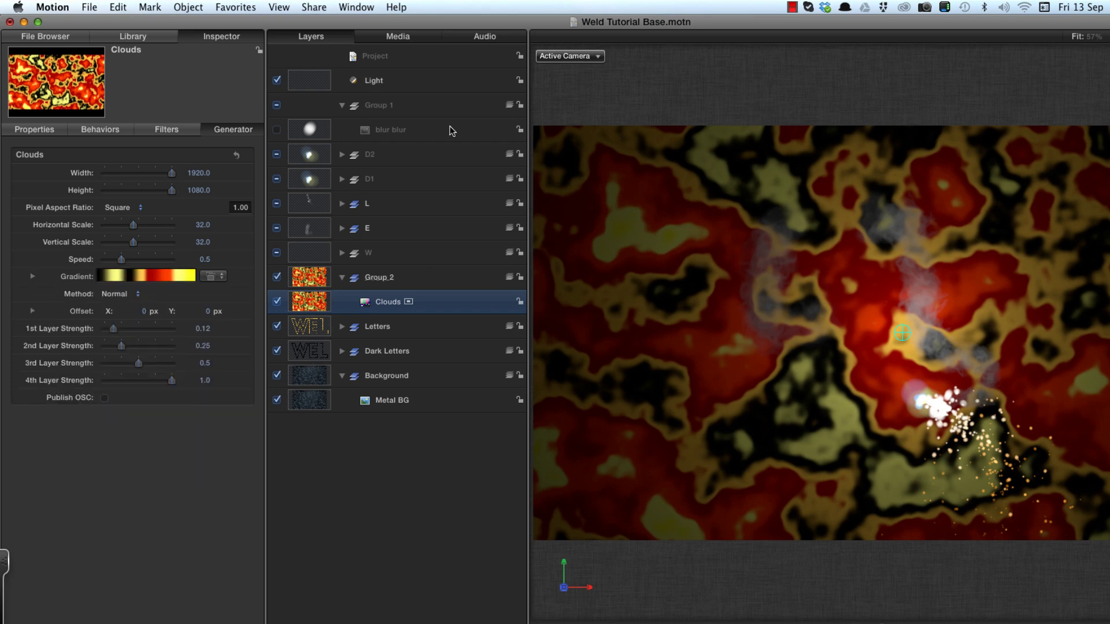
- Set the clouds' Speed to 0.2
{"action": "left_click", "coordinate": [206, 260]}
{"action": "key", "text": "BackSpace"}
{"action": "type", "text": ".2"}
{"action": "key", "text": "Return"}
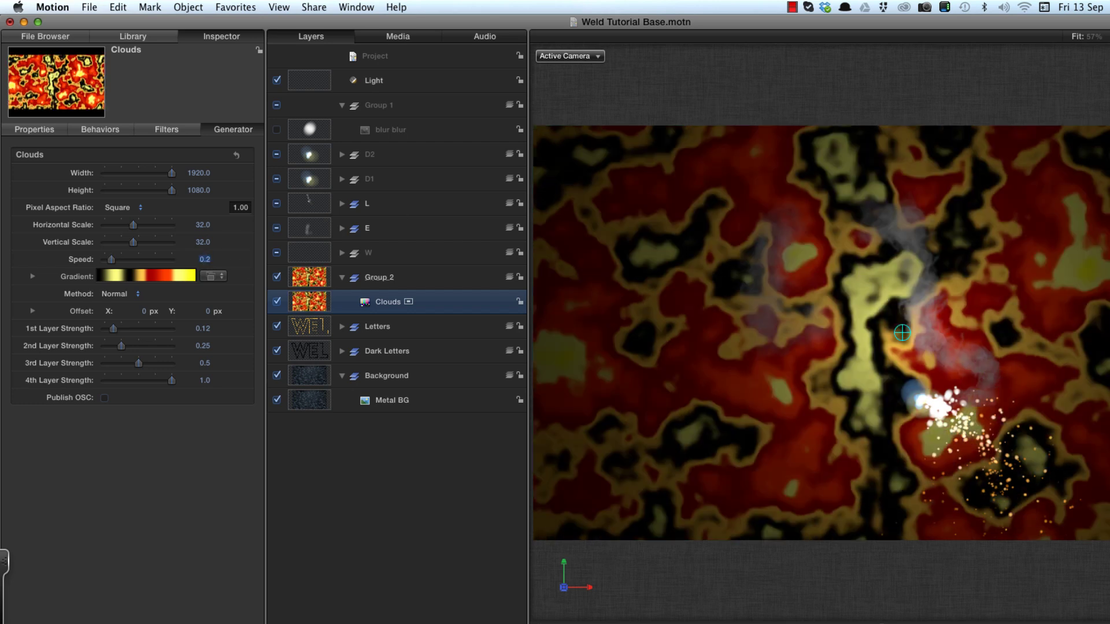
- Add an image mask to the Clouds layer using the Letters group as its source
{"action": "right_click", "coordinate": [310, 297]}
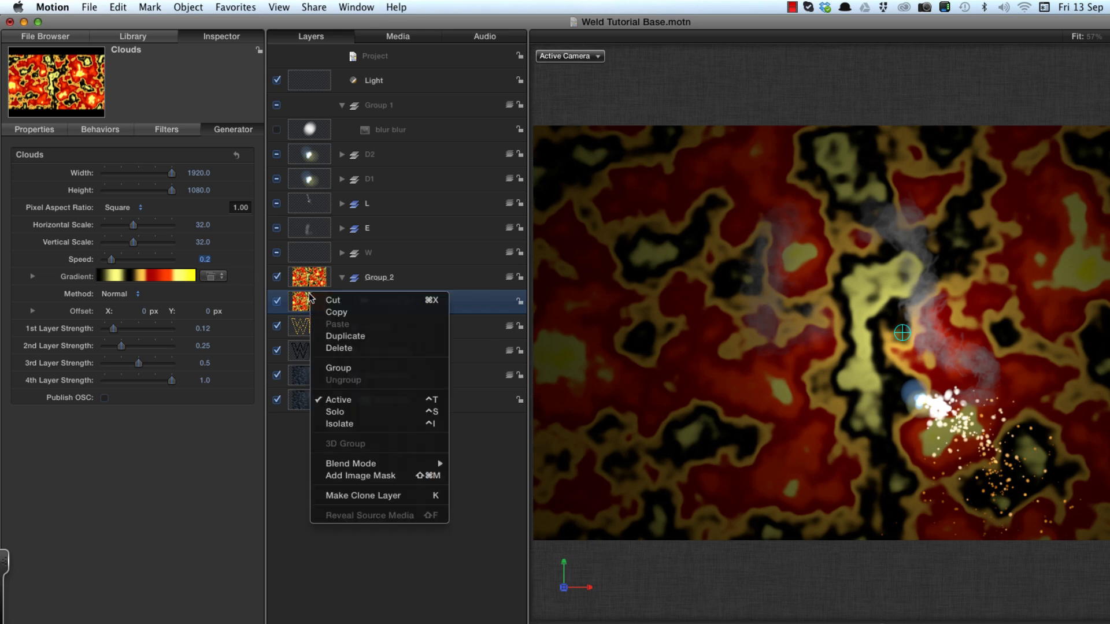
{"action": "left_click", "coordinate": [377, 476]}
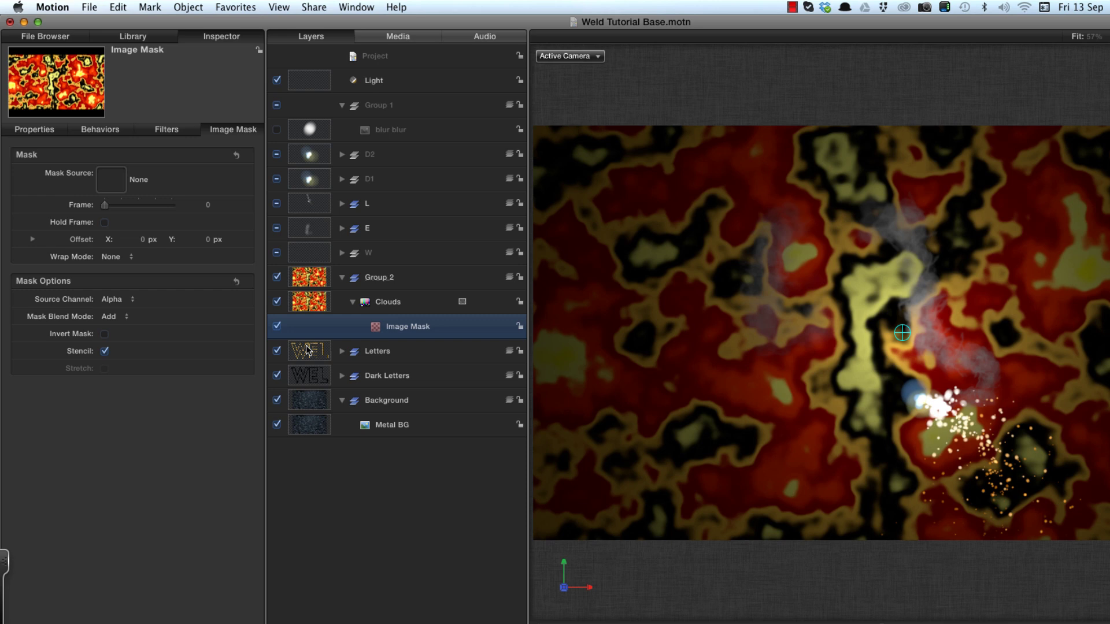
{"action": "left_click_drag", "start_coordinate": [308, 354], "coordinate": [374, 328]}
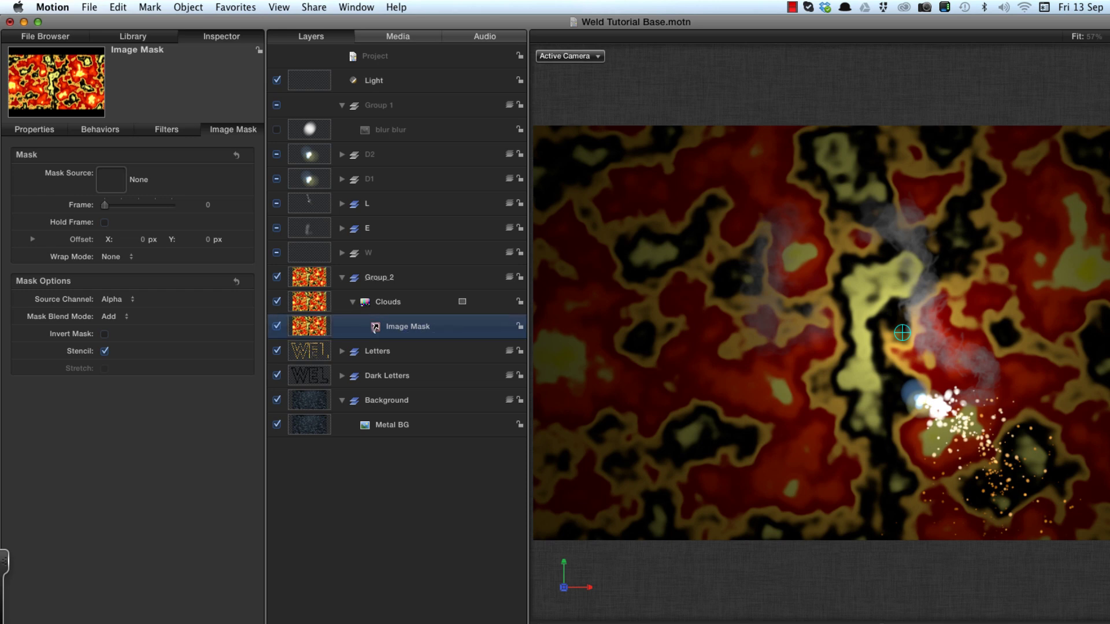
- Set Group 2's lighting Shading to Off, then select the Image Mask layer
{"action": "left_click", "coordinate": [312, 279]}
{"action": "left_click", "coordinate": [36, 130]}
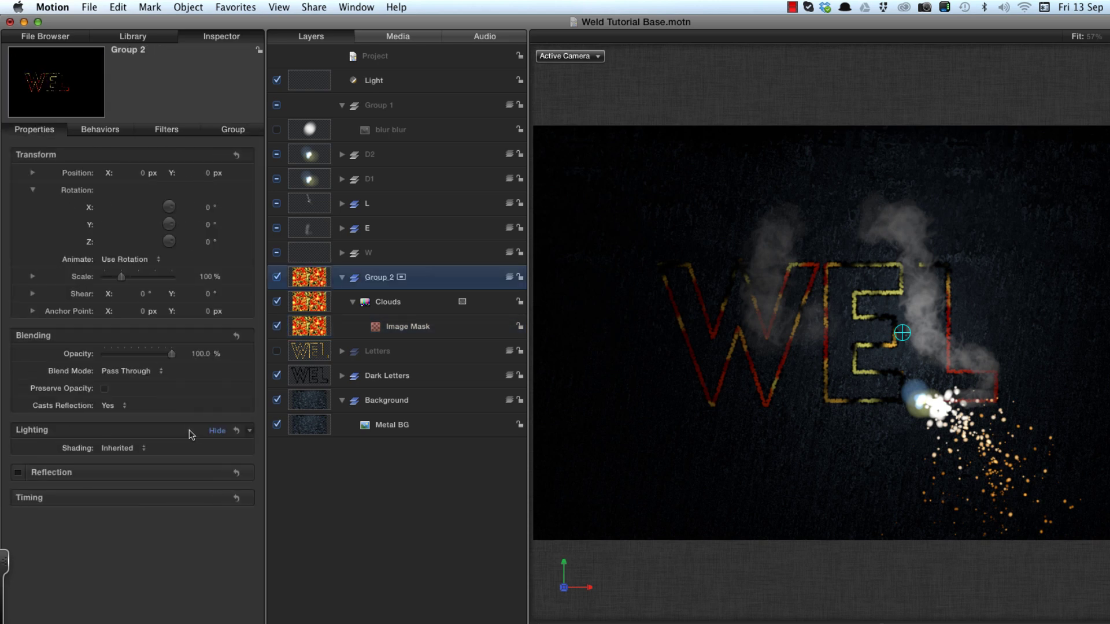
{"action": "left_click", "coordinate": [115, 448]}
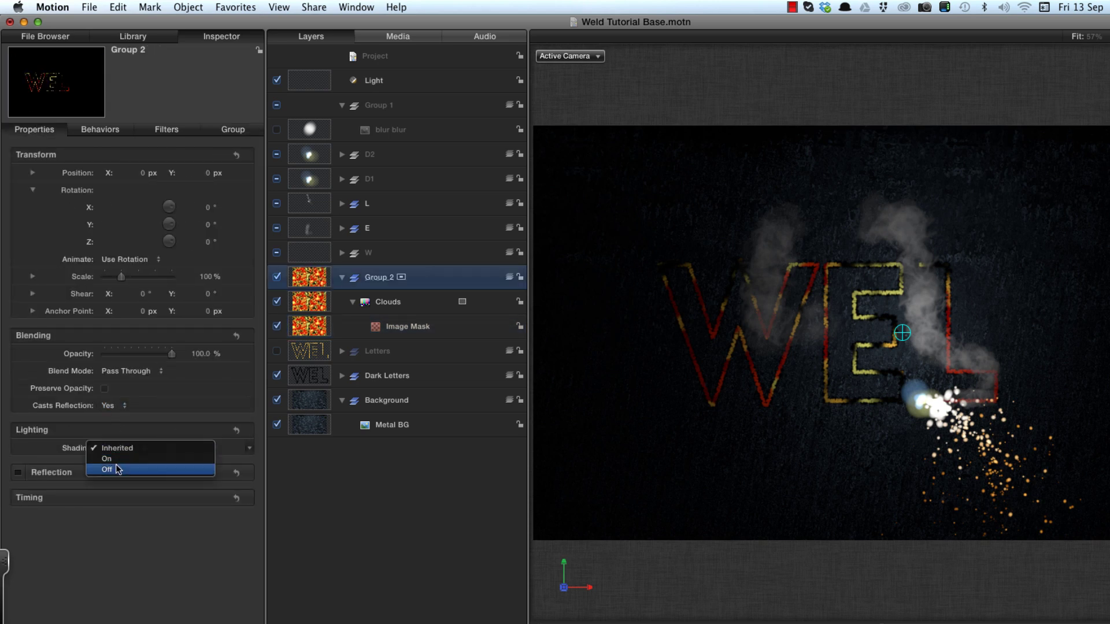
{"action": "left_click", "coordinate": [118, 470]}
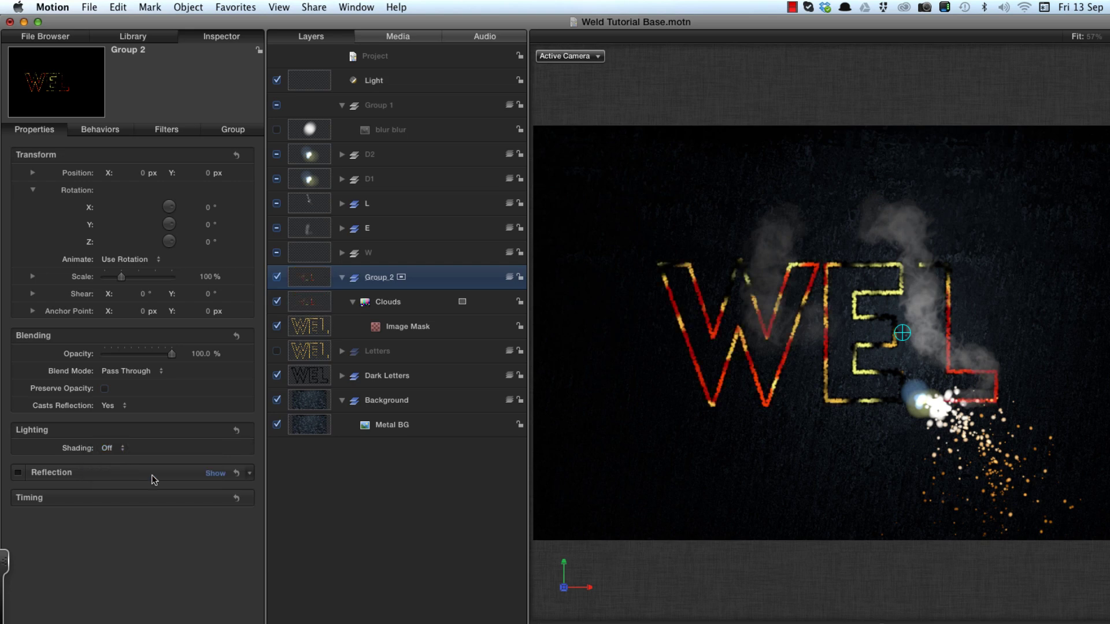
{"action": "left_click", "coordinate": [308, 305]}
{"action": "left_click", "coordinate": [408, 330]}
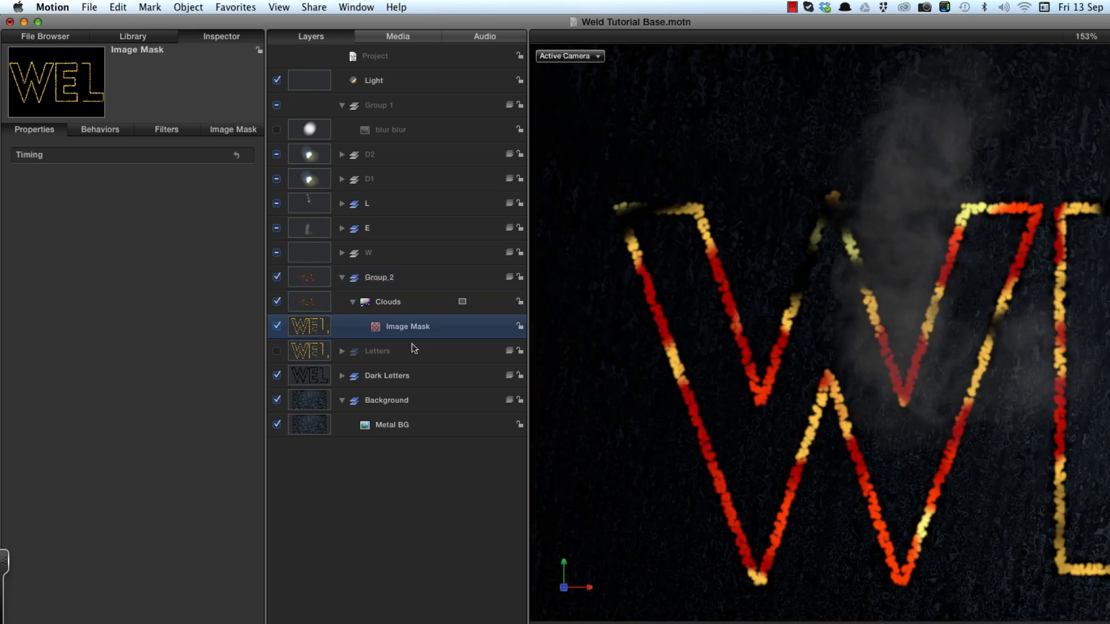
- Re-enable the Letters layer, confirm Clouds shading is Off, and show the Blur filters
{"action": "left_click", "coordinate": [277, 351]}
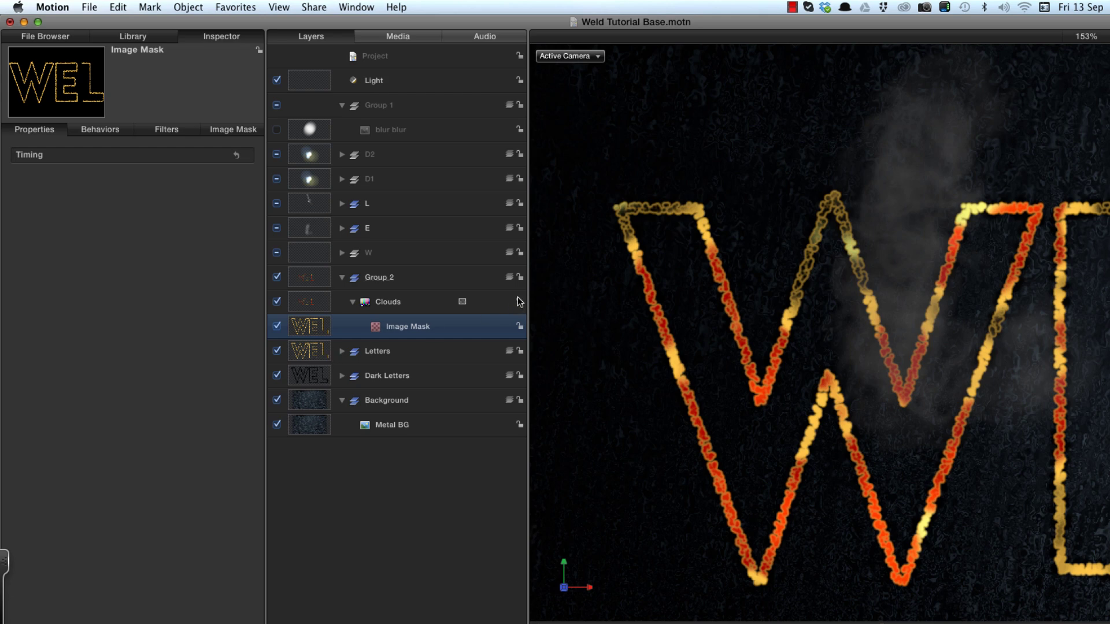
{"action": "left_click", "coordinate": [131, 37]}
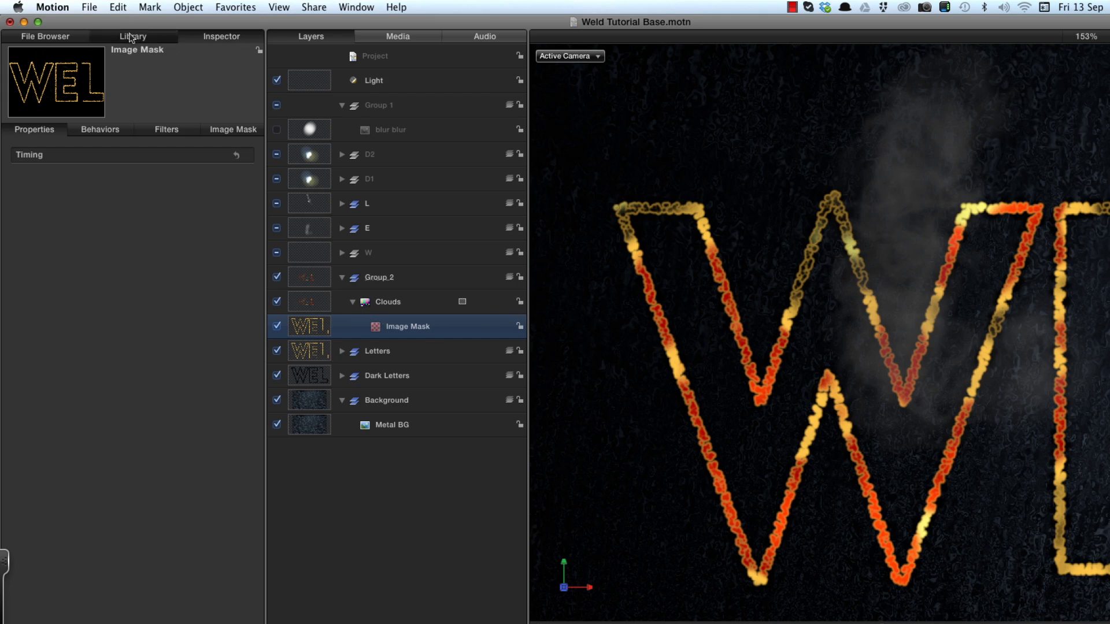
{"action": "left_click", "coordinate": [388, 301]}
{"action": "left_click", "coordinate": [221, 36]}
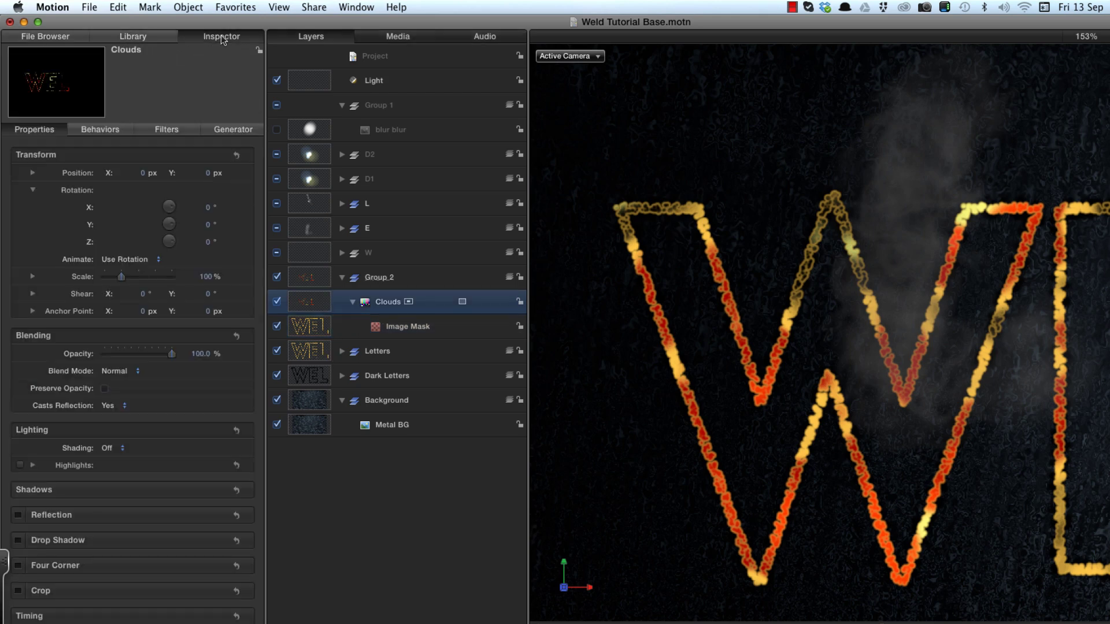
{"action": "left_click", "coordinate": [109, 447]}
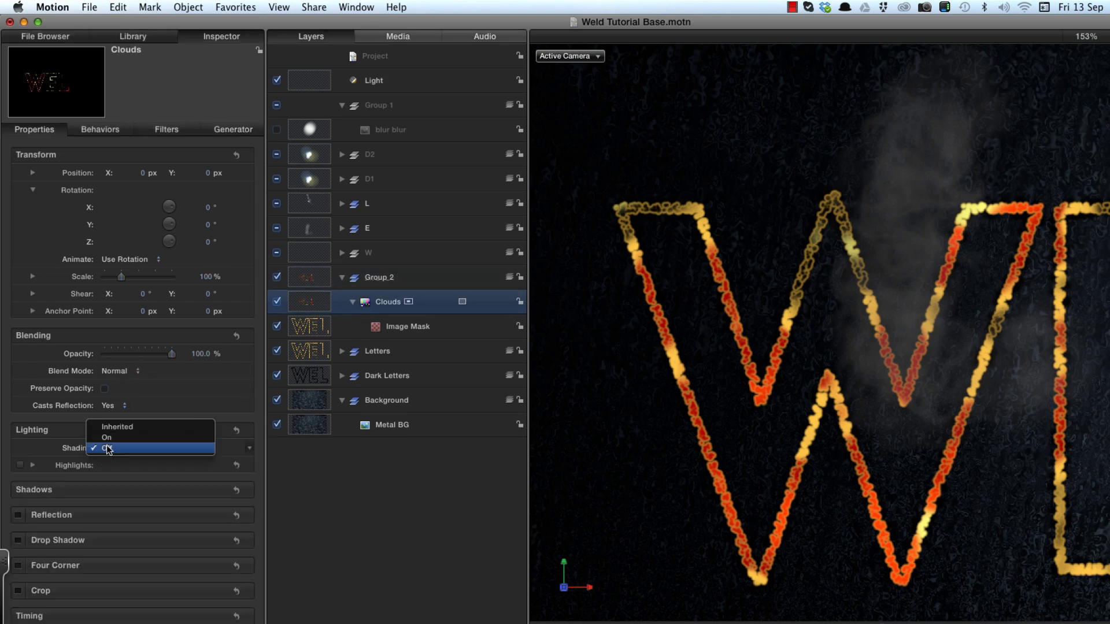
{"action": "left_click", "coordinate": [449, 300]}
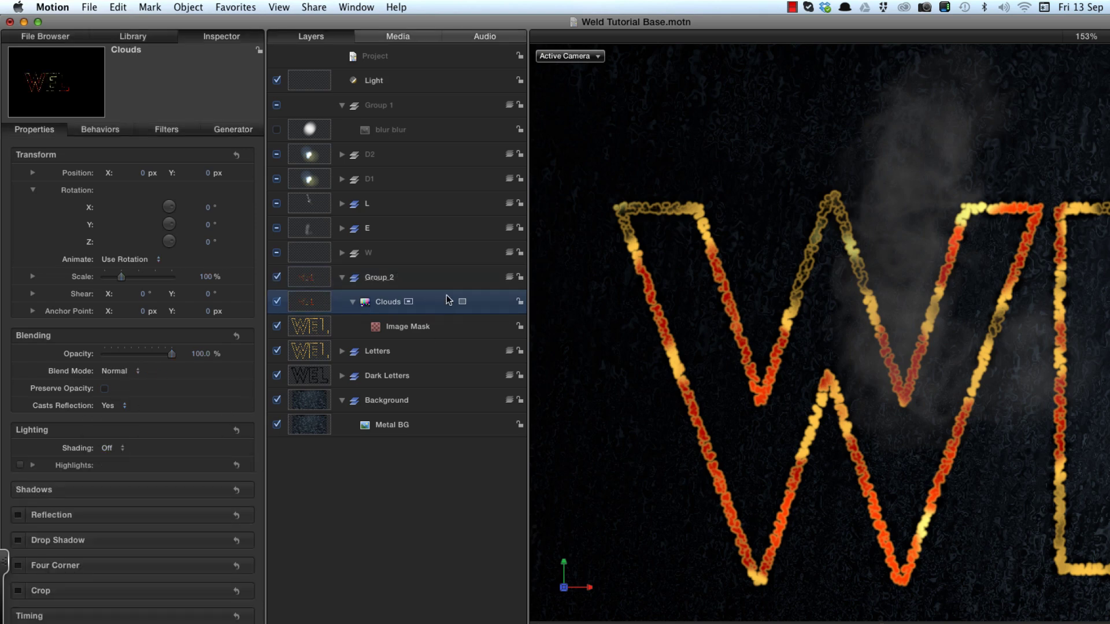
{"action": "left_click", "coordinate": [133, 36]}
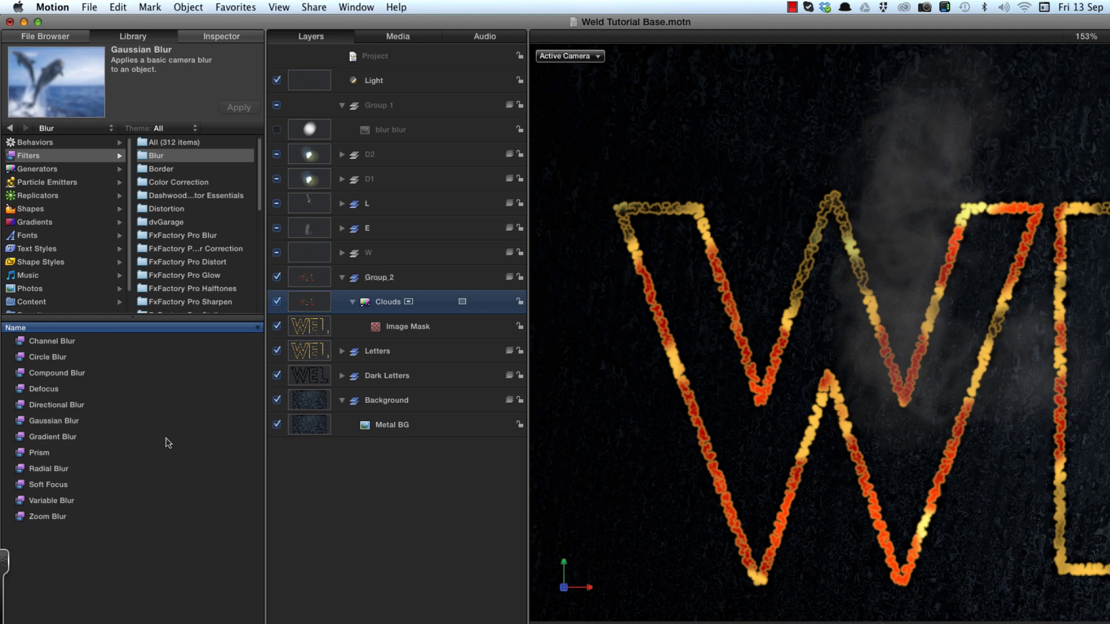
- Apply Gaussian Blur to the Image Mask with Amount 30 and Vertical 15, then copy it onto Clouds
{"action": "left_click_drag", "start_coordinate": [20, 423], "coordinate": [374, 330]}
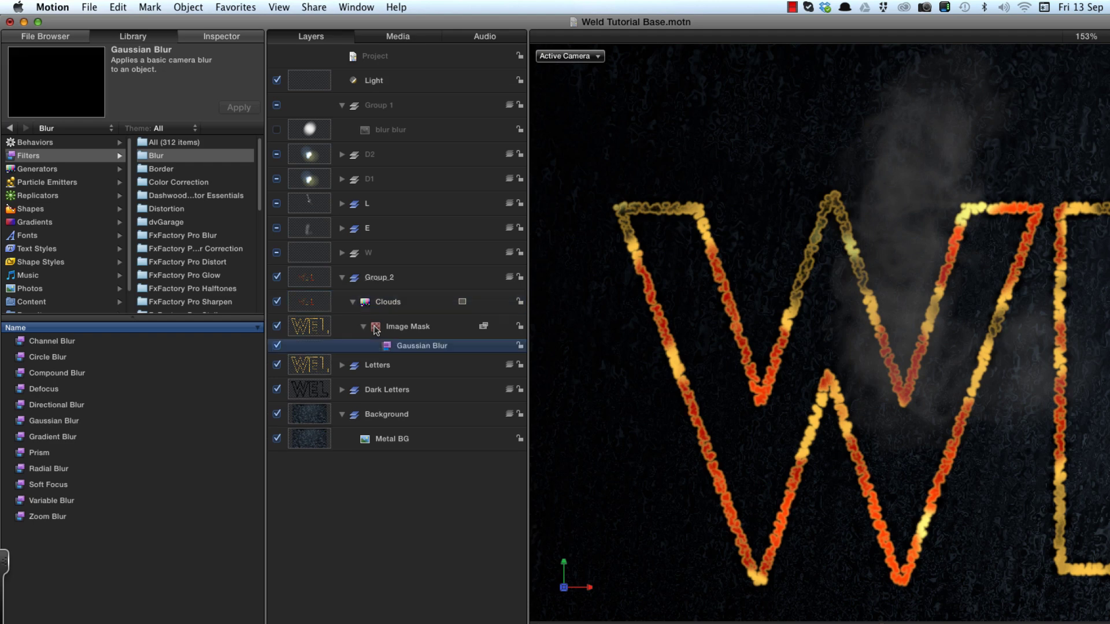
{"action": "left_click", "coordinate": [219, 36]}
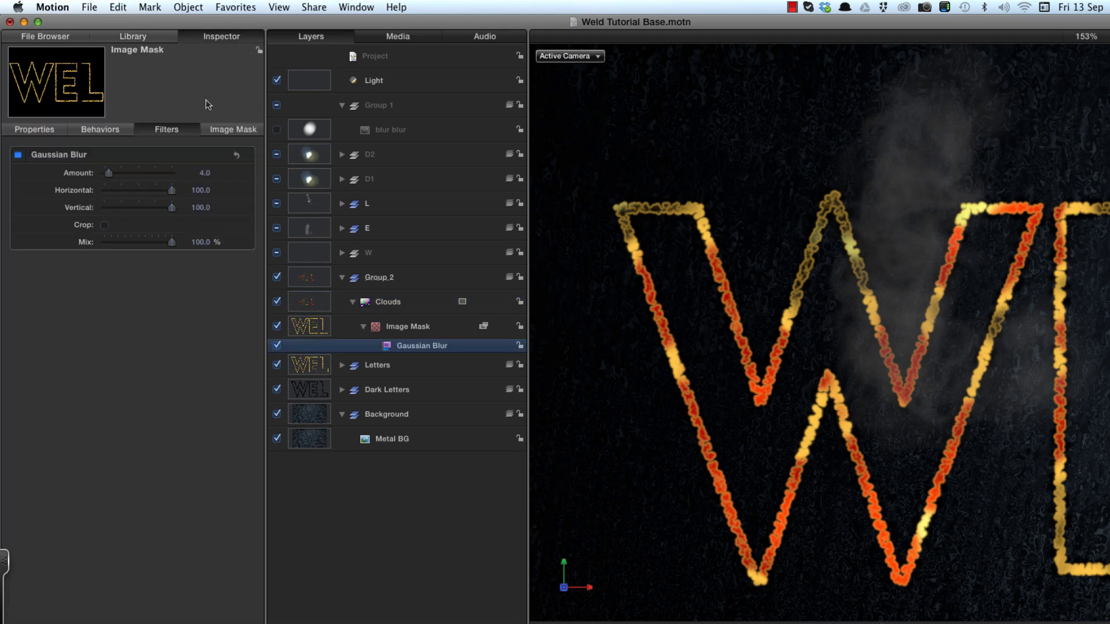
{"action": "left_click", "coordinate": [204, 173]}
{"action": "type", "text": "30"}
{"action": "key", "text": "Return"}
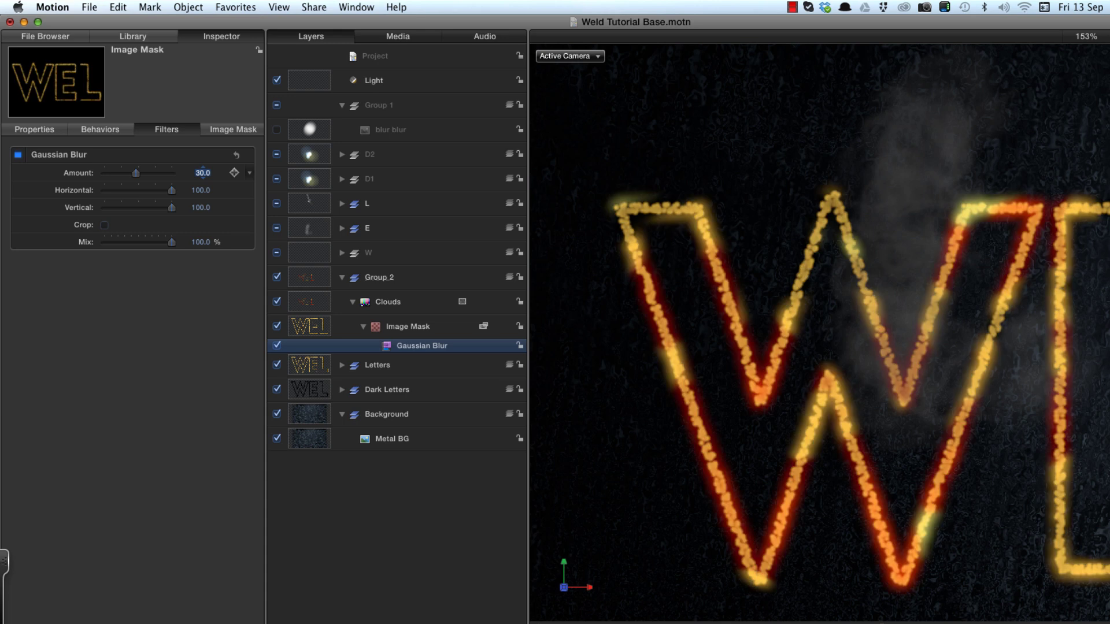
{"action": "left_click", "coordinate": [201, 208]}
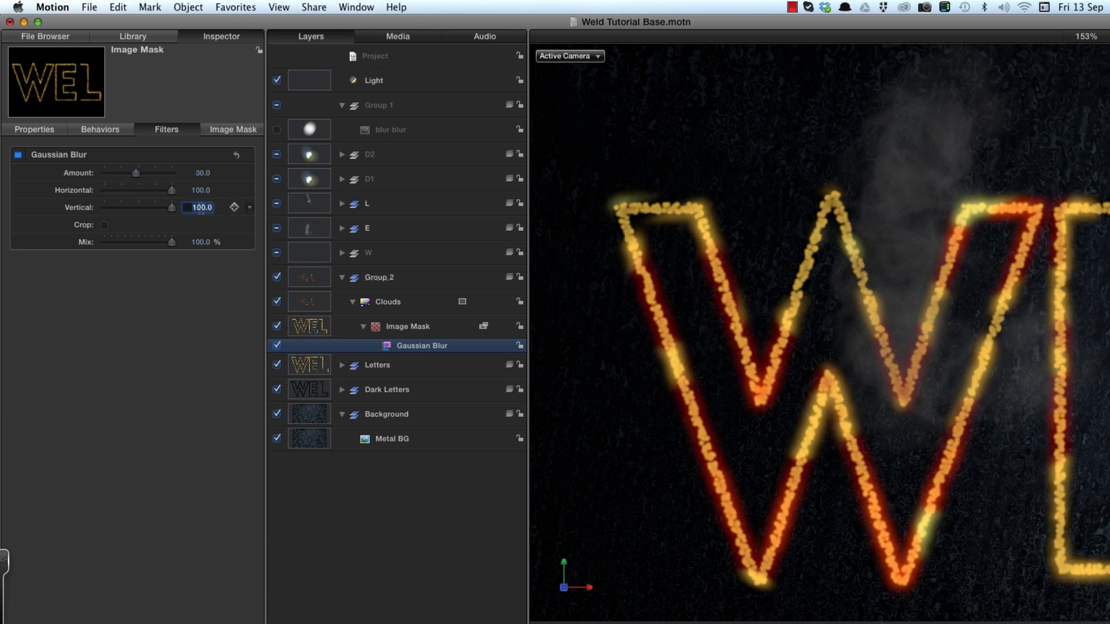
{"action": "type", "text": "15"}
{"action": "key", "text": "Return"}
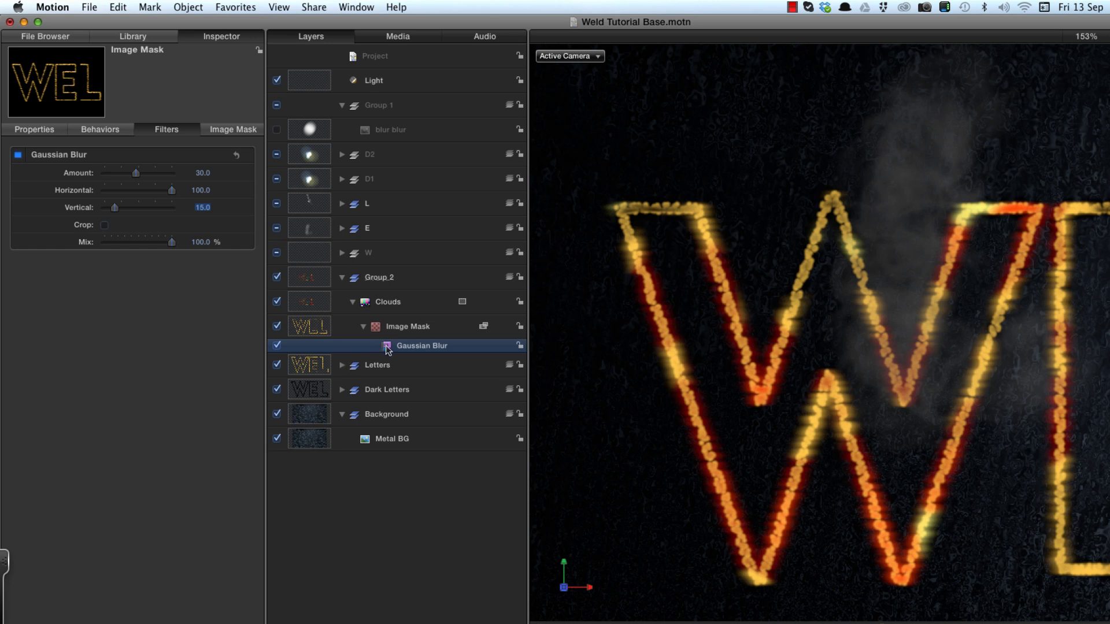
{"action": "left_click_drag", "start_coordinate": [386, 347], "coordinate": [301, 300]}
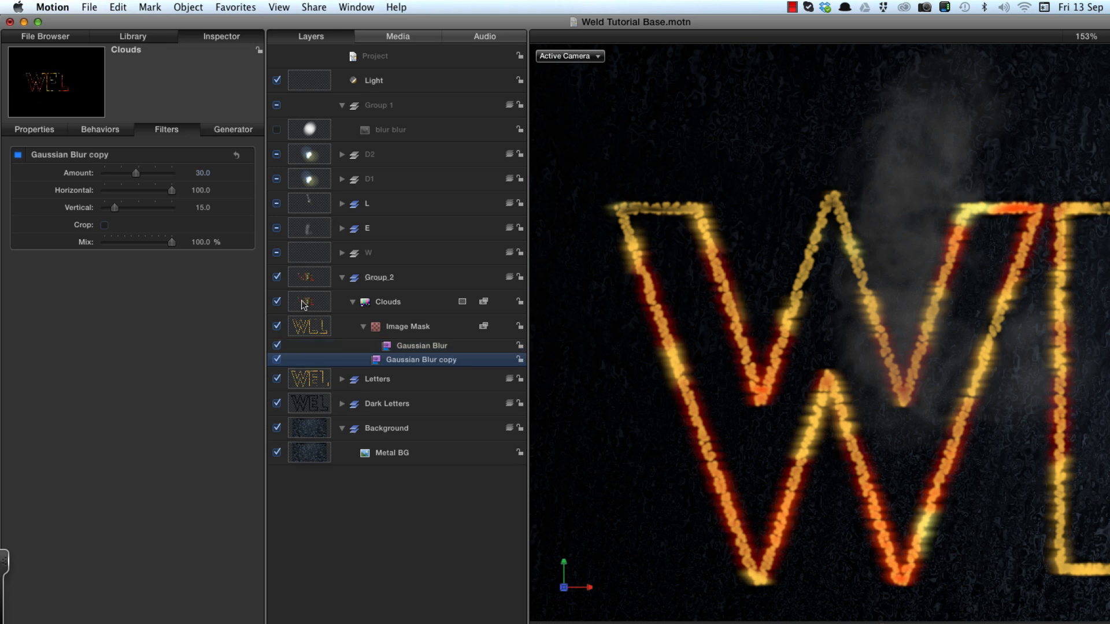
- Lower the Gaussian Blur copy's Amount to 10
{"action": "left_click", "coordinate": [201, 173]}
{"action": "type", "text": "1"}
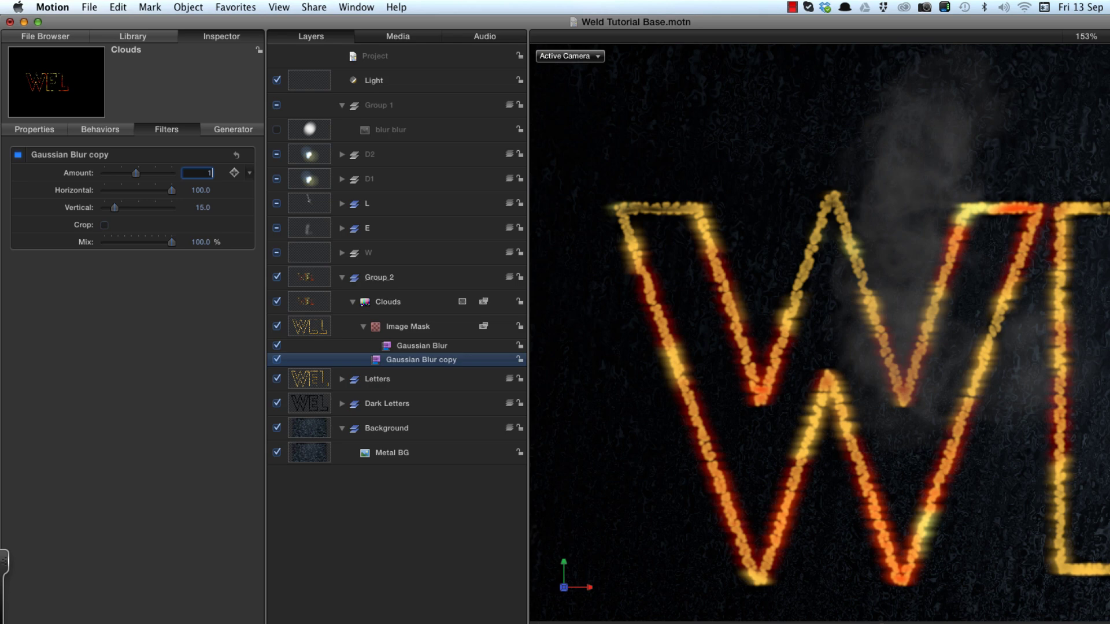
{"action": "type", "text": "0"}
{"action": "key", "text": "Return"}
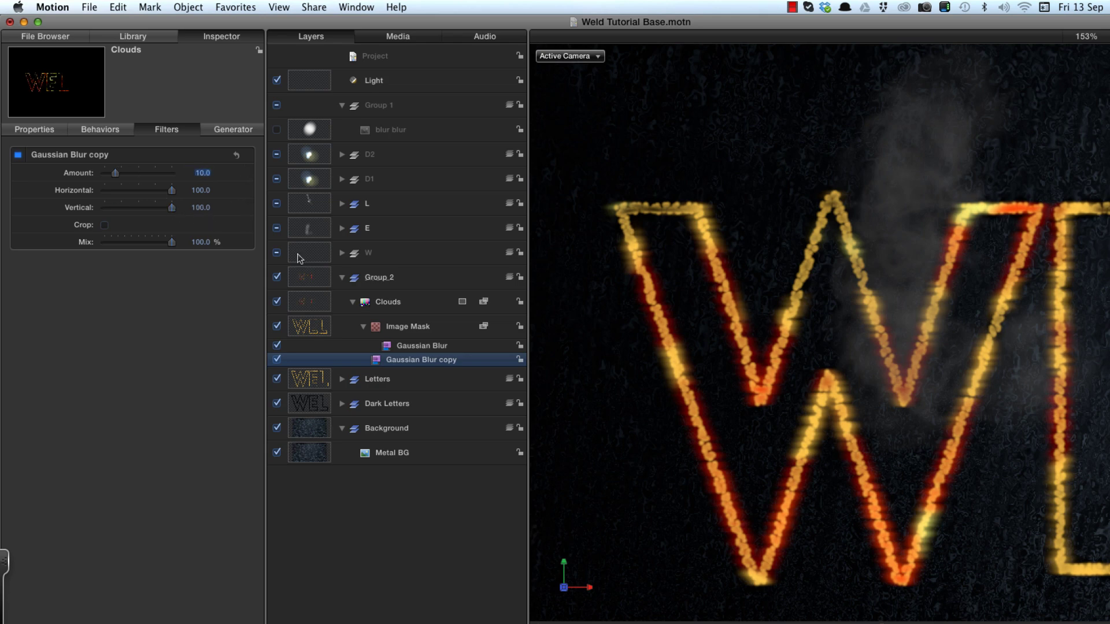
{"action": "key", "text": "shift+z"}
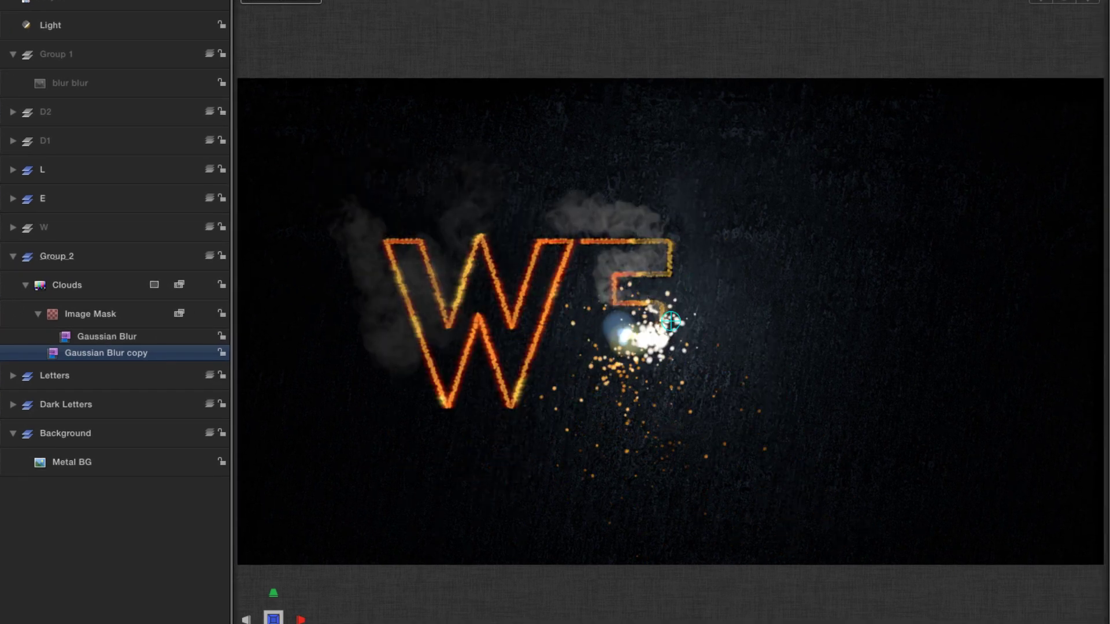
- Set the Clouds layer's Blend Mode to Add and zoom in on the W
{"action": "left_click", "coordinate": [67, 285]}
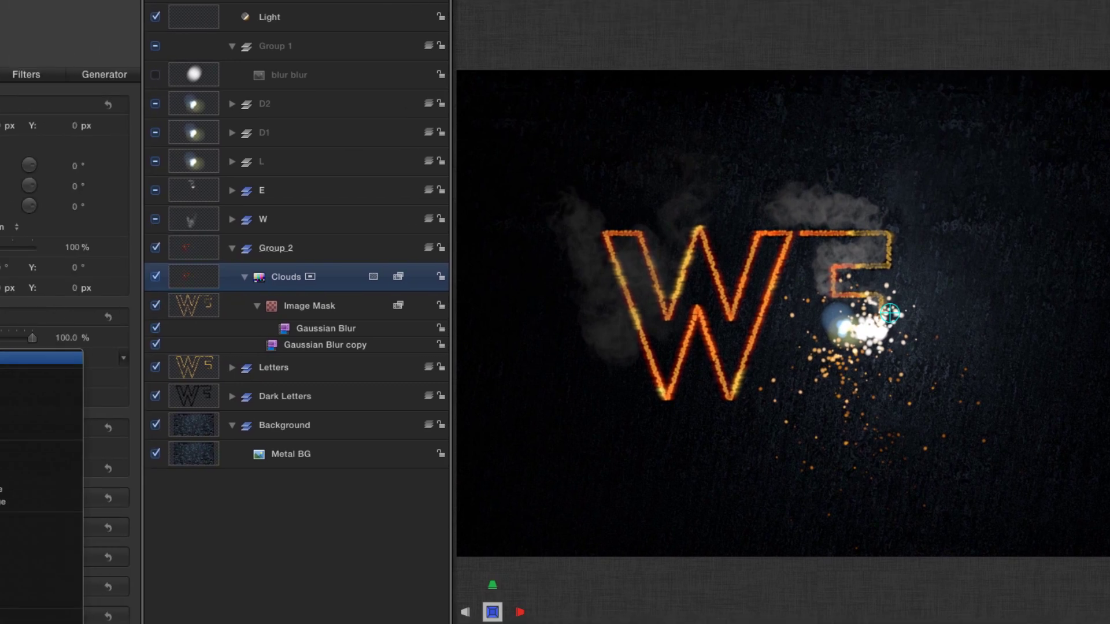
{"action": "left_click", "coordinate": [0, 367]}
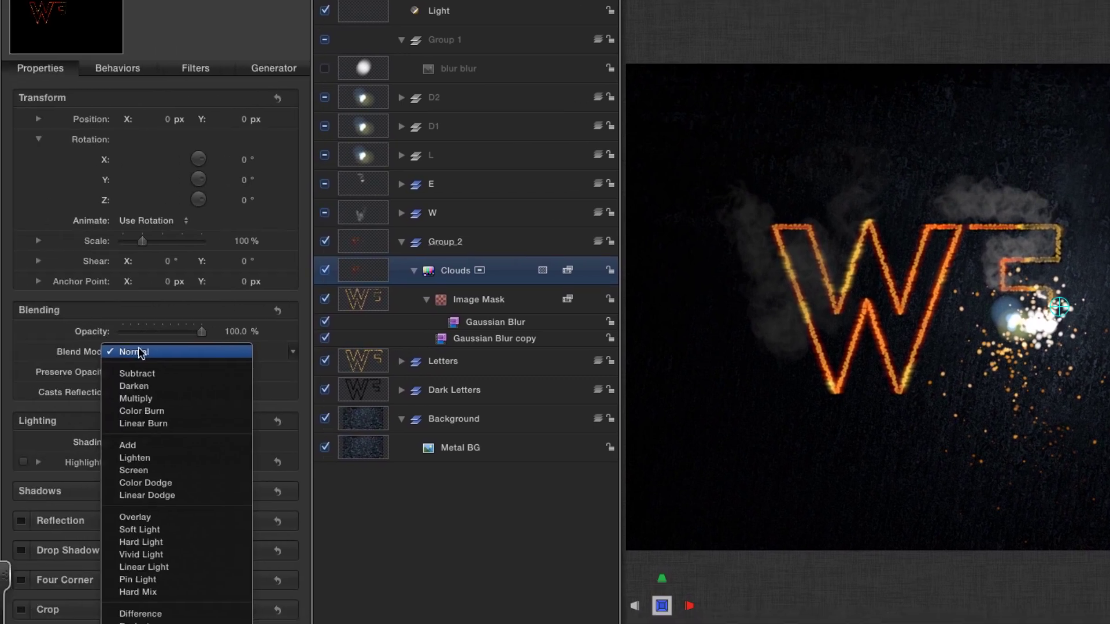
{"action": "left_click", "coordinate": [159, 452]}
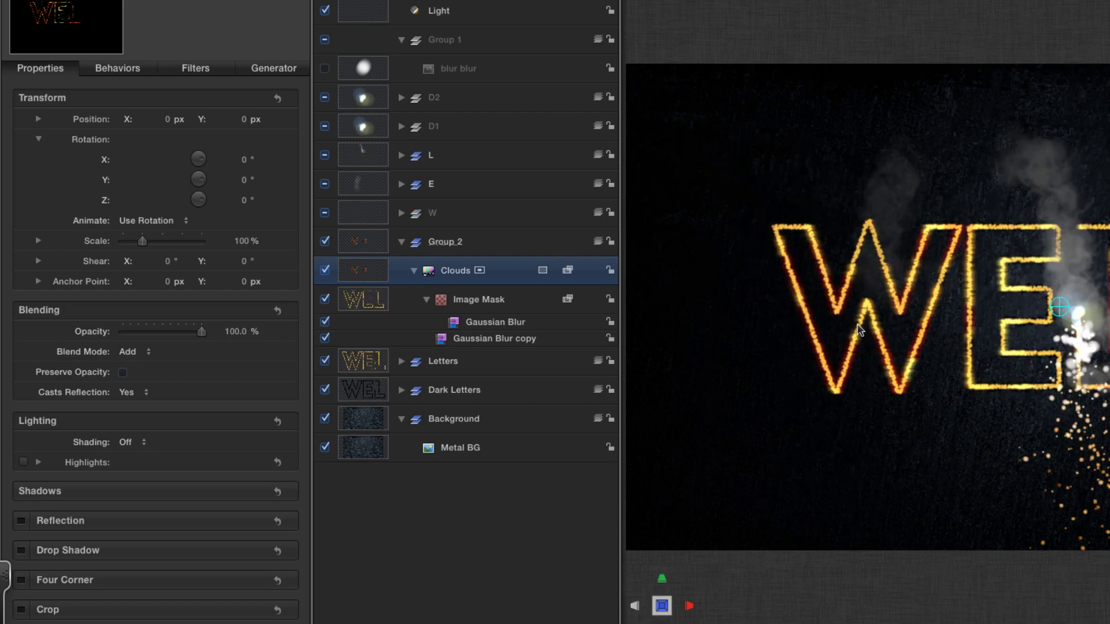
{"action": "key", "text": "z"}
{"action": "left_click_drag", "start_coordinate": [917, 307], "coordinate": [1052, 442]}
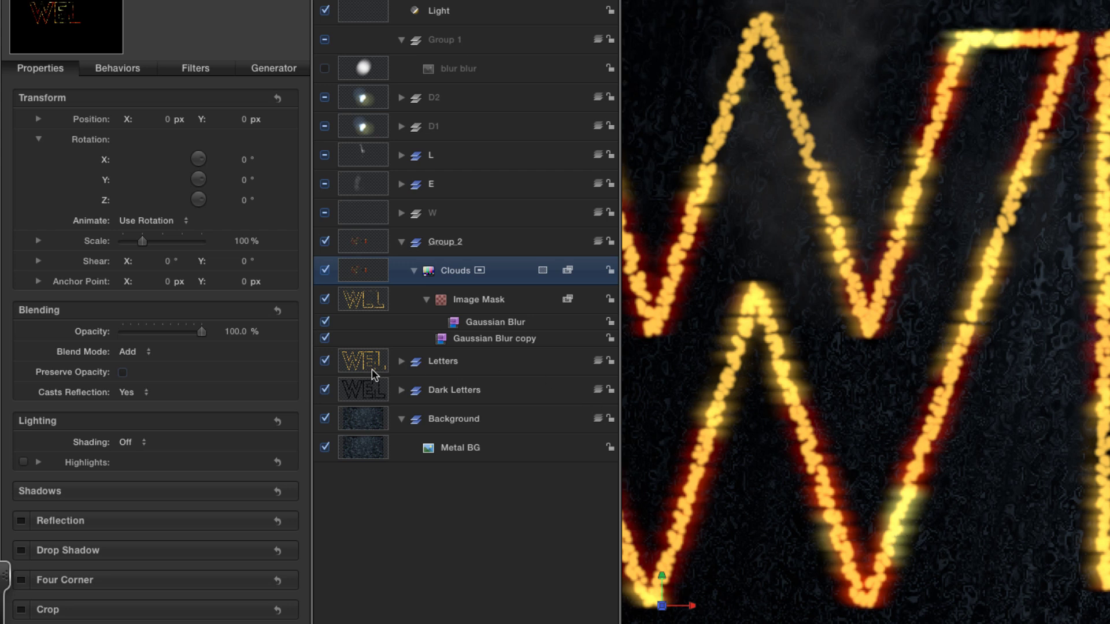
- Try a Spacing of 8 on the W letter's outline, then revert it to 15
{"action": "left_click", "coordinate": [403, 363]}
{"action": "left_click", "coordinate": [365, 396]}
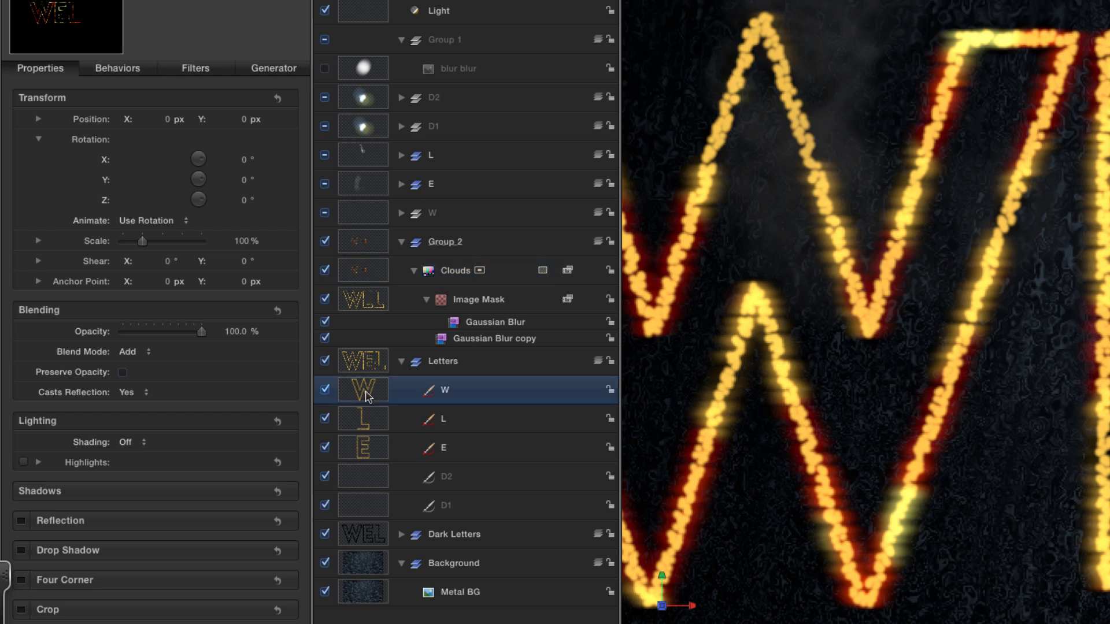
{"action": "left_click", "coordinate": [274, 69]}
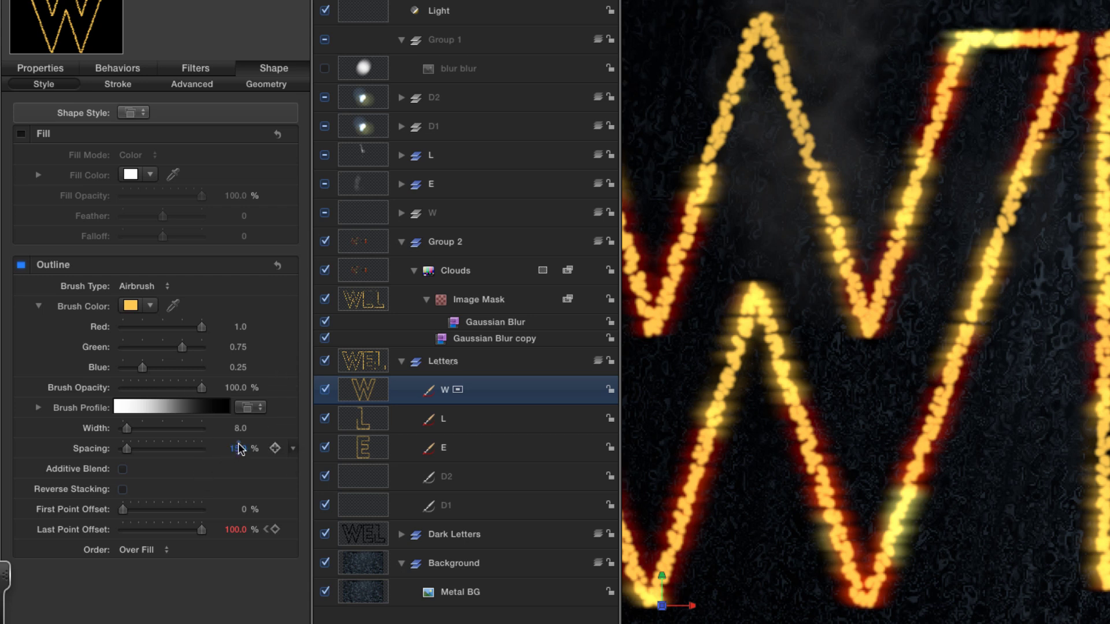
{"action": "left_click", "coordinate": [238, 448]}
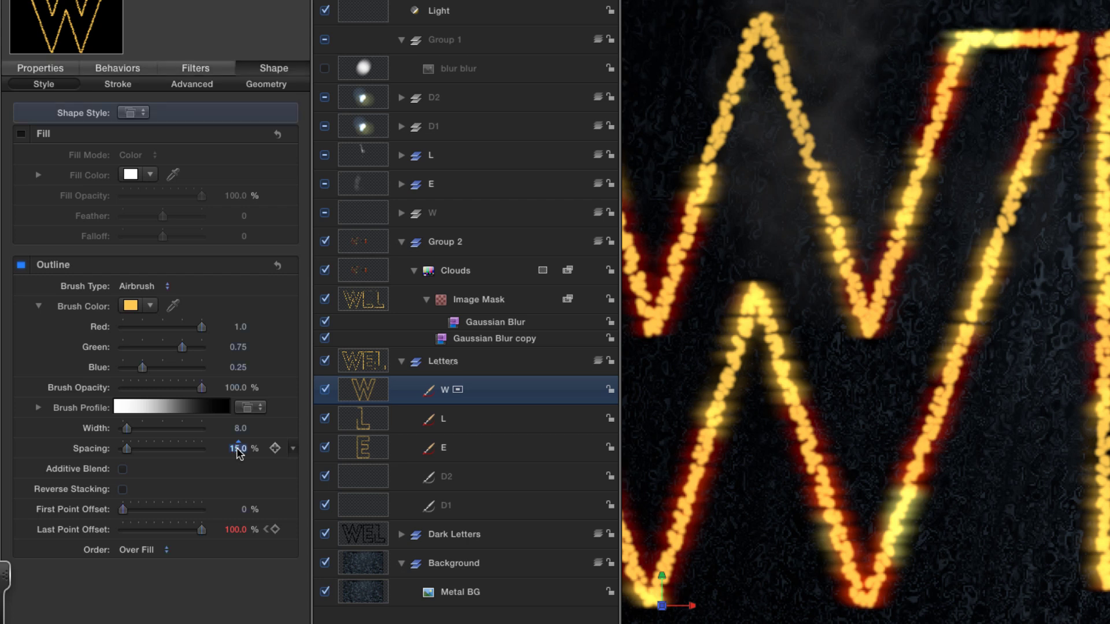
{"action": "type", "text": "8"}
{"action": "key", "text": "Return"}
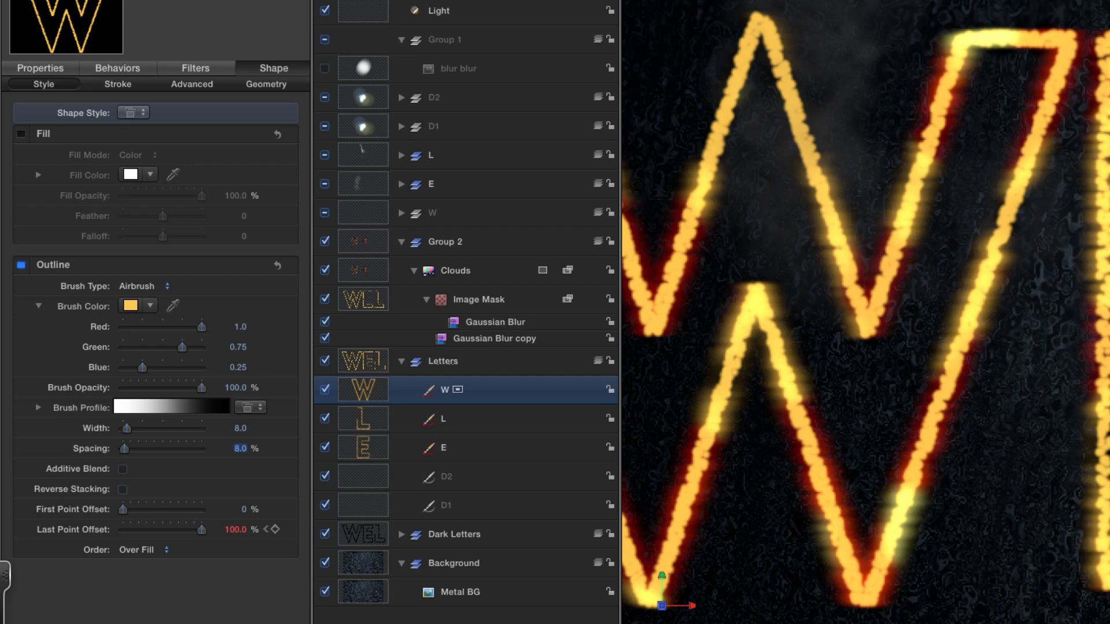
{"action": "key", "text": "super+z"}
- Zoom in to inspect the W's top-left corner outline, then fit the frame
{"action": "key", "text": "shift+z"}
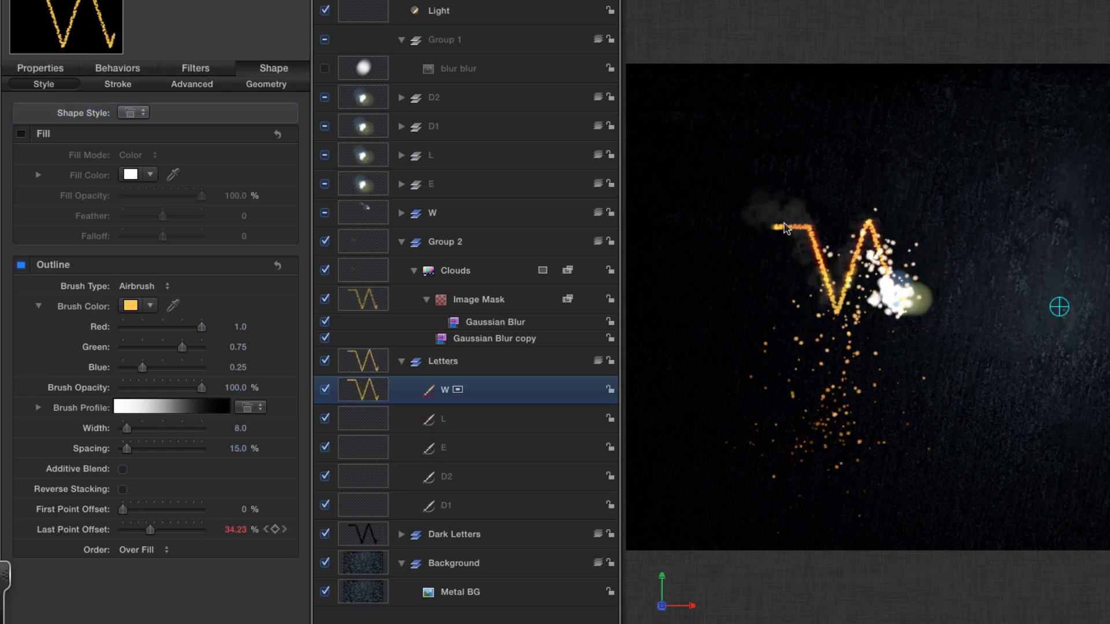
{"action": "key", "text": "z"}
{"action": "left_click_drag", "start_coordinate": [788, 247], "coordinate": [995, 318]}
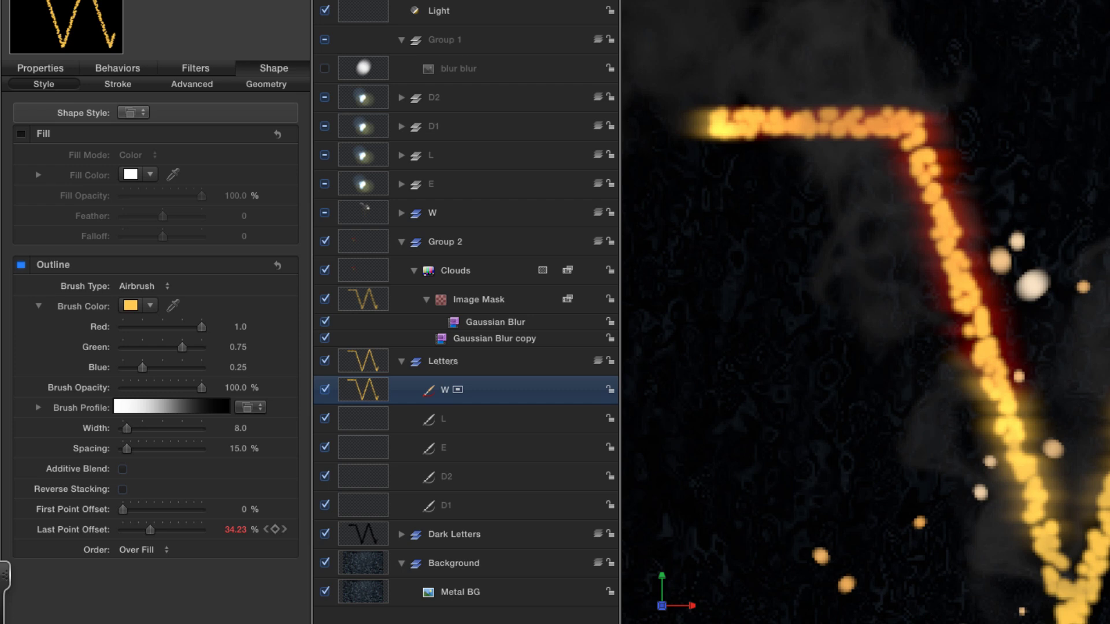
{"action": "key", "text": "shift+z"}
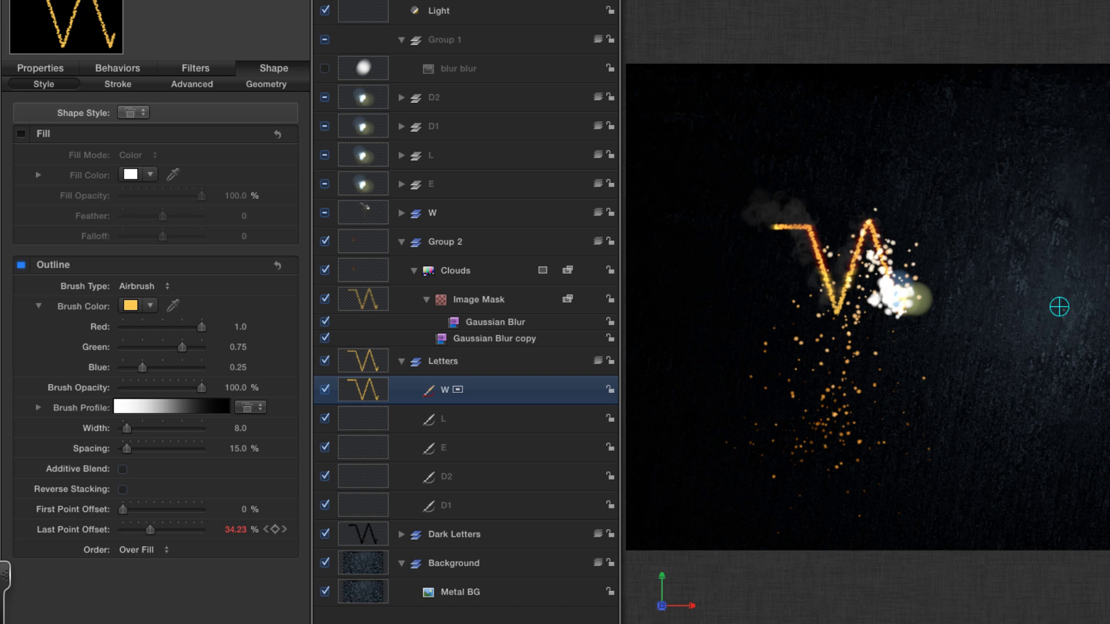
- Apply the Glow filter from the Library to the Letters group
{"action": "key", "text": "super+2"}
{"action": "scroll", "coordinate": [211, 169], "scroll_direction": "down", "scroll_amount": 5}
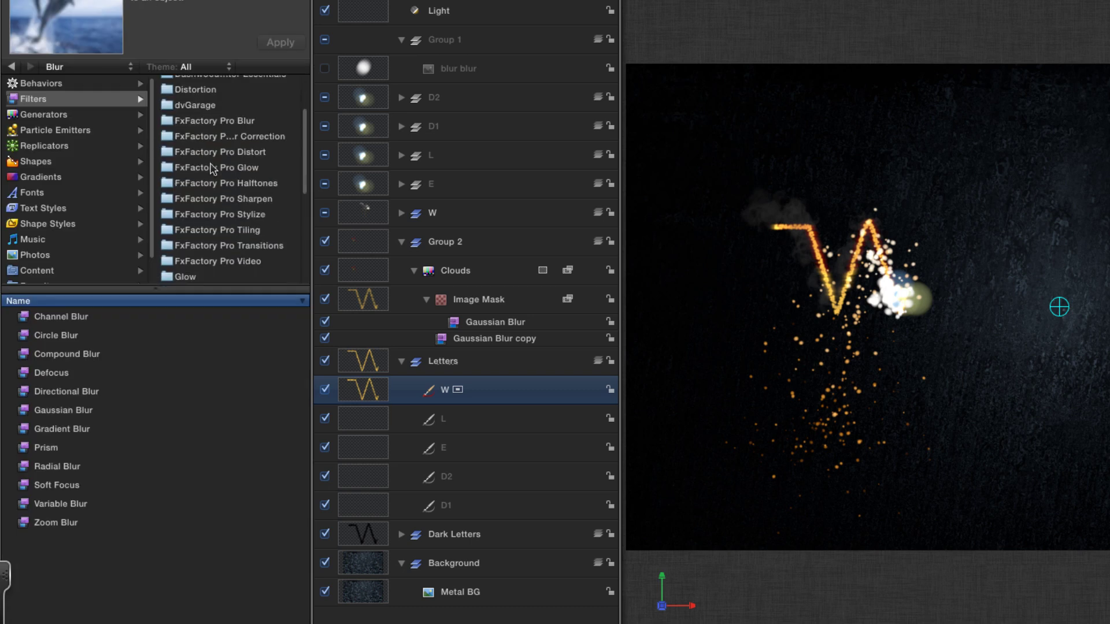
{"action": "left_click", "coordinate": [184, 245]}
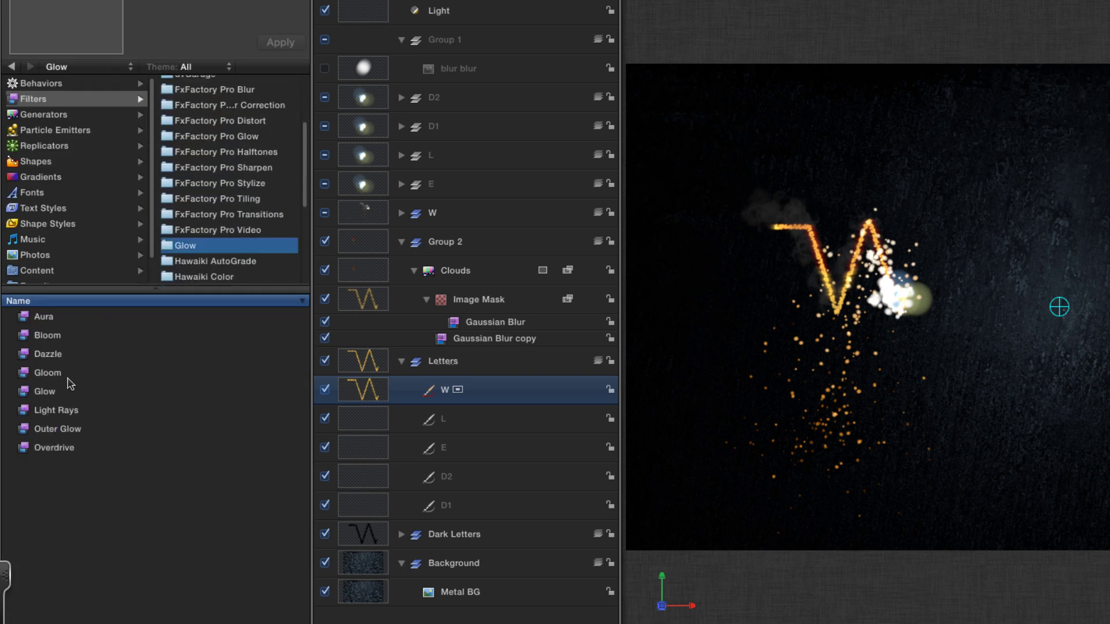
{"action": "left_click_drag", "start_coordinate": [23, 395], "coordinate": [365, 363]}
{"action": "key", "text": "super+3"}
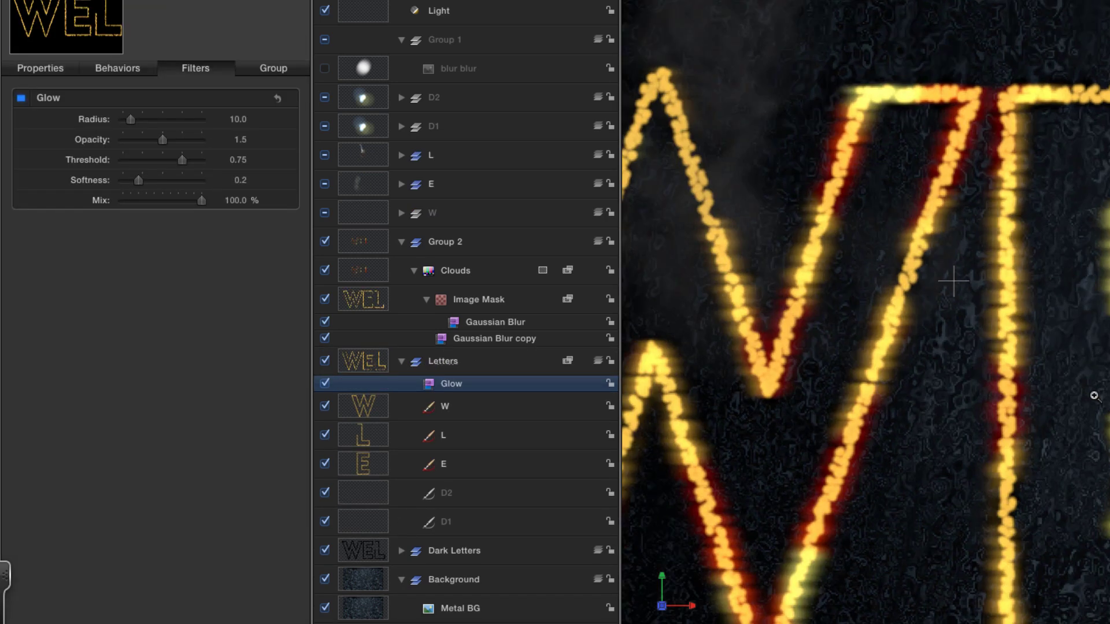
- Set the Glow's Radius to 40, Opacity to 0.5 and Threshold to 0.3
{"action": "left_click", "coordinate": [237, 119]}
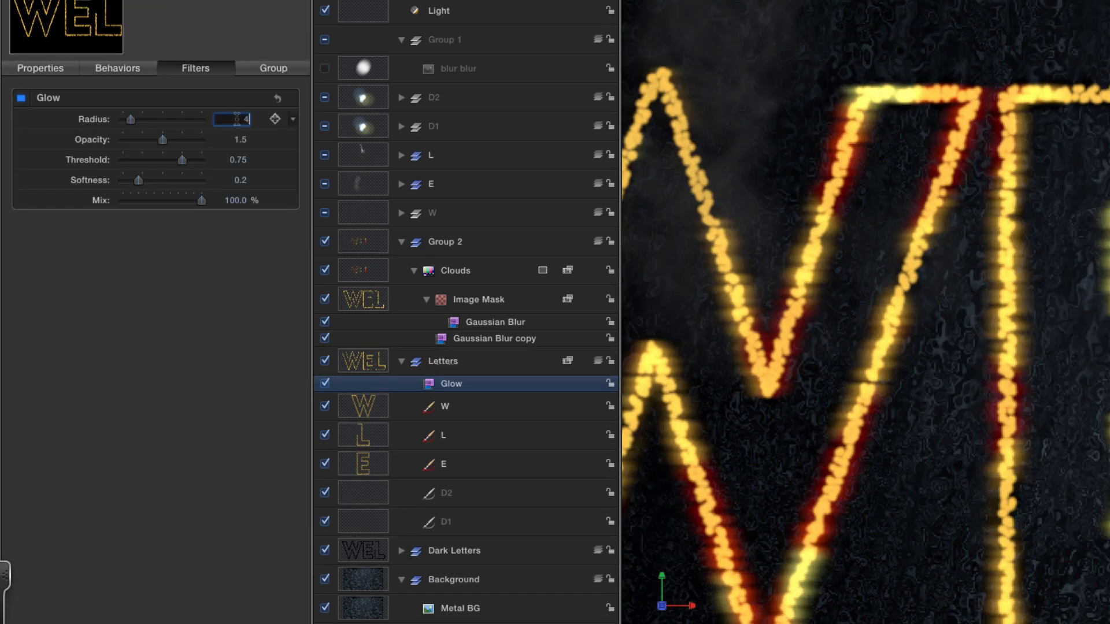
{"action": "type", "text": "40"}
{"action": "key", "text": "Return"}
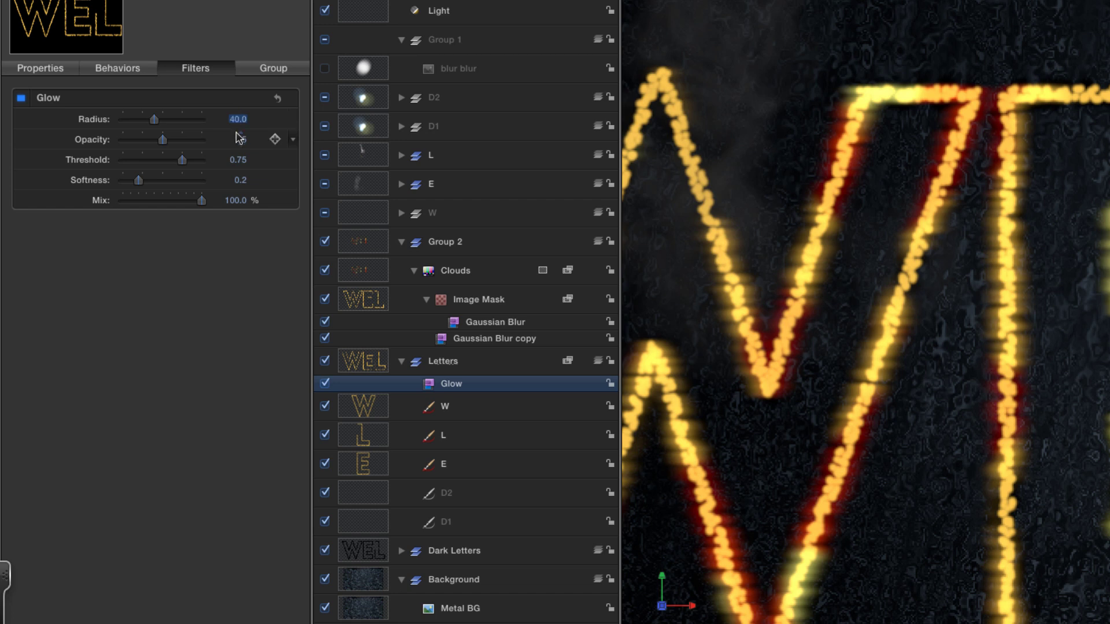
{"action": "left_click", "coordinate": [241, 140]}
{"action": "key", "text": "BackSpace"}
{"action": "type", "text": ".5"}
{"action": "key", "text": "Tab"}
{"action": "type", "text": ".3"}
{"action": "key", "text": "Return"}
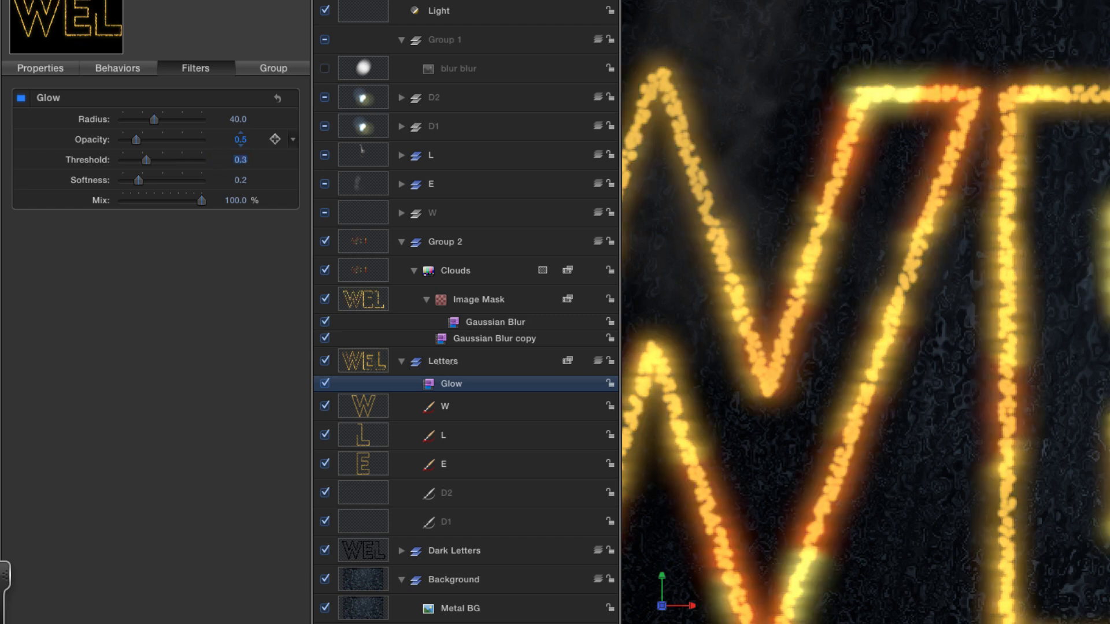
{"action": "key", "text": "shift+z"}
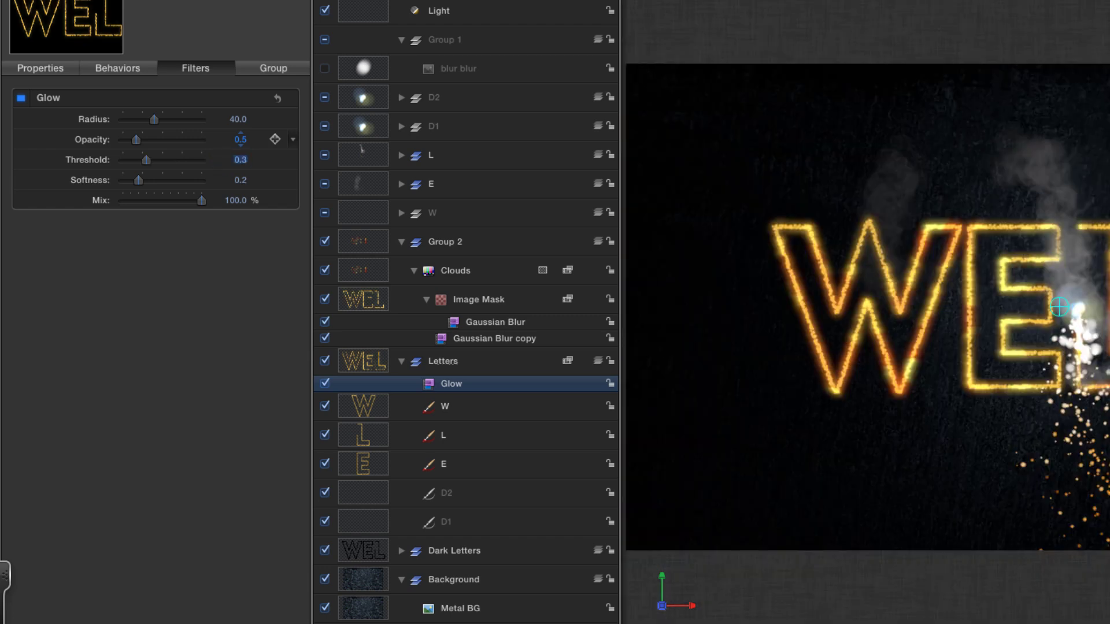
{"action": "left_click", "coordinate": [377, 9]}
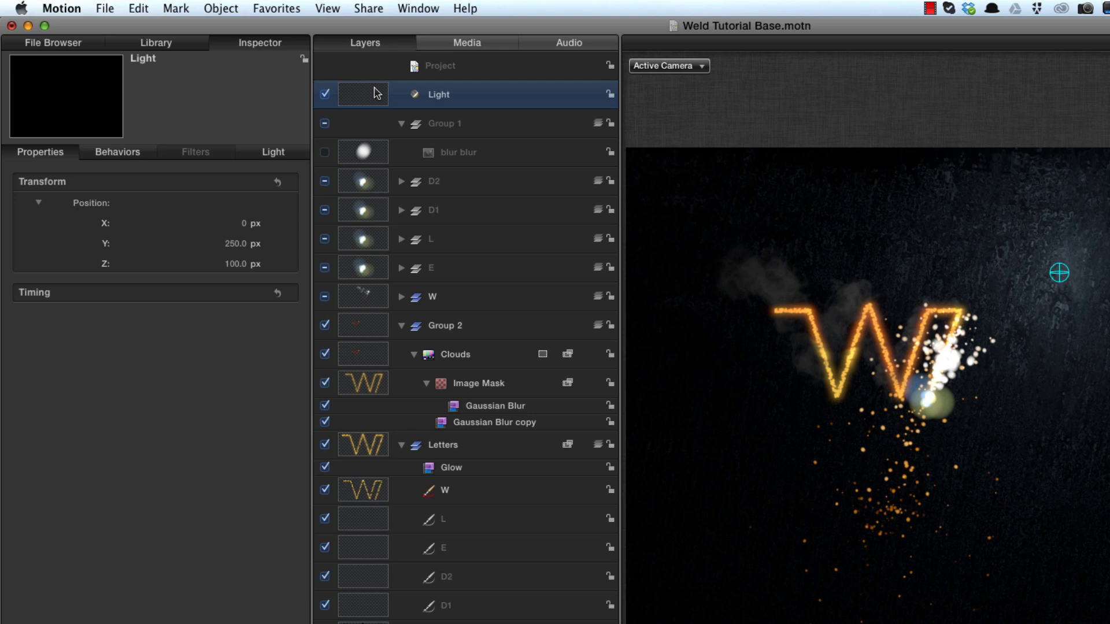
- Duplicate the Light layer and add a Link parameter behaviour to Light copy's Position
{"action": "right_click", "coordinate": [377, 94]}
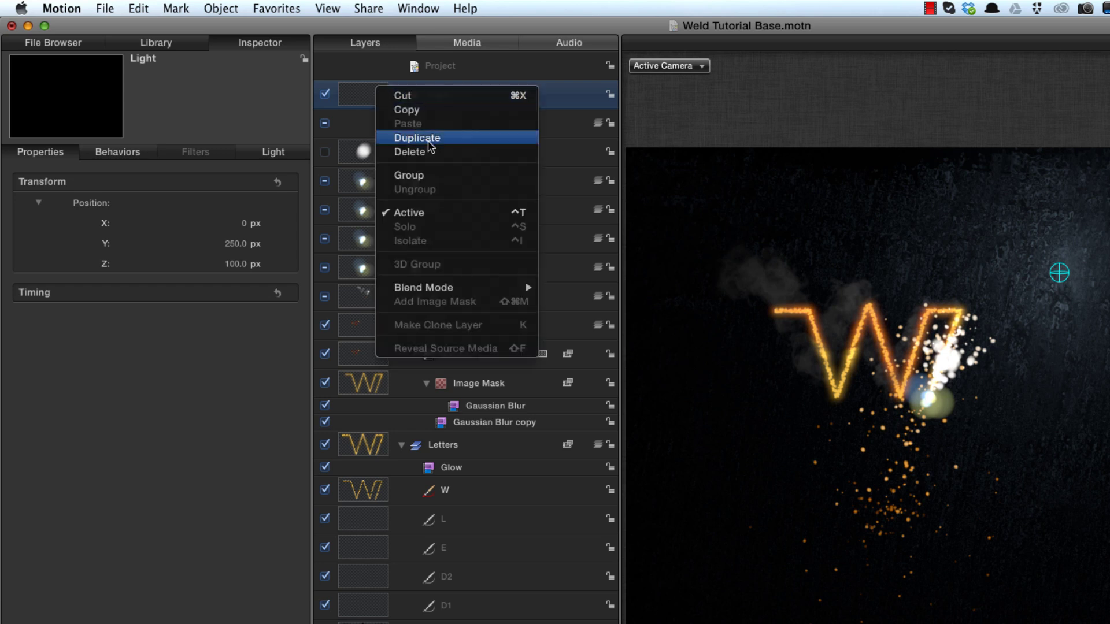
{"action": "key", "text": "Escape"}
{"action": "left_click", "coordinate": [290, 203]}
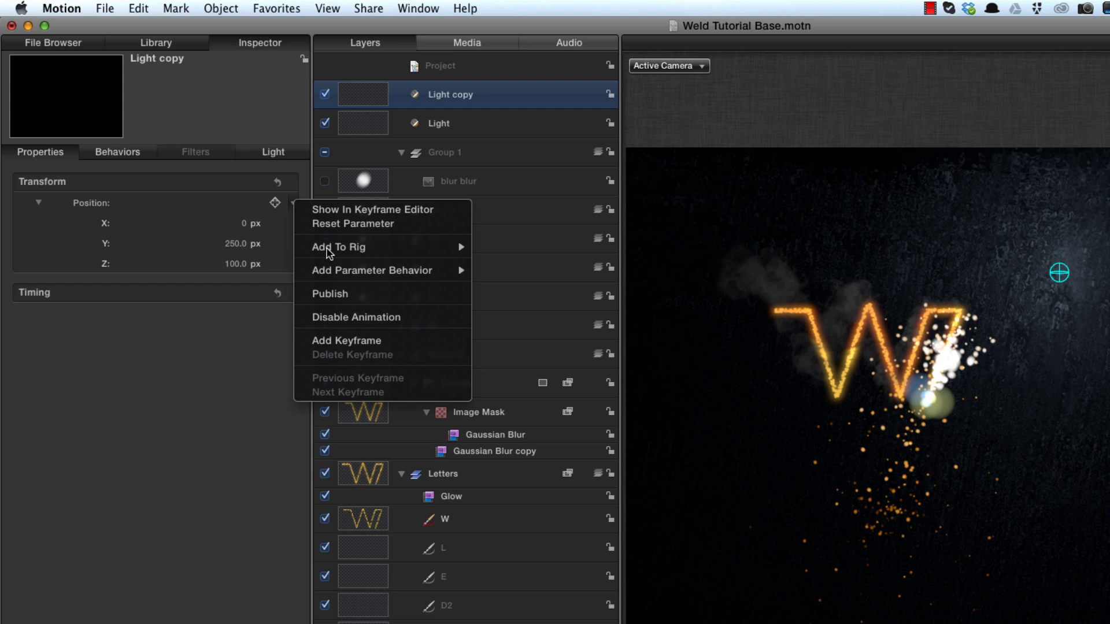
{"action": "mouse_move", "coordinate": [340, 273]}
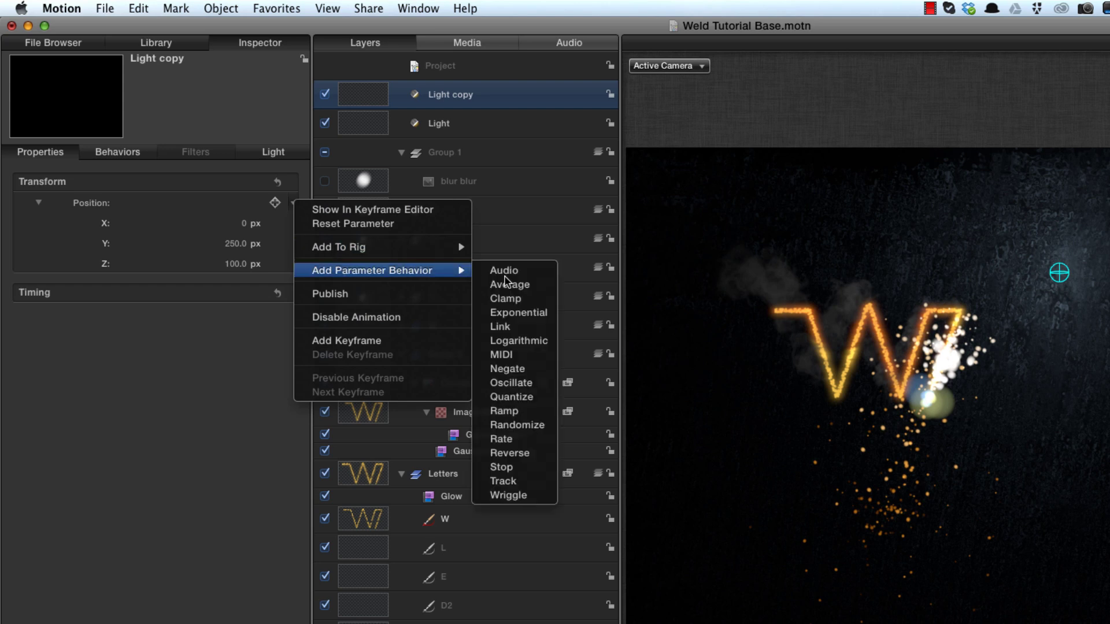
{"action": "left_click", "coordinate": [512, 328]}
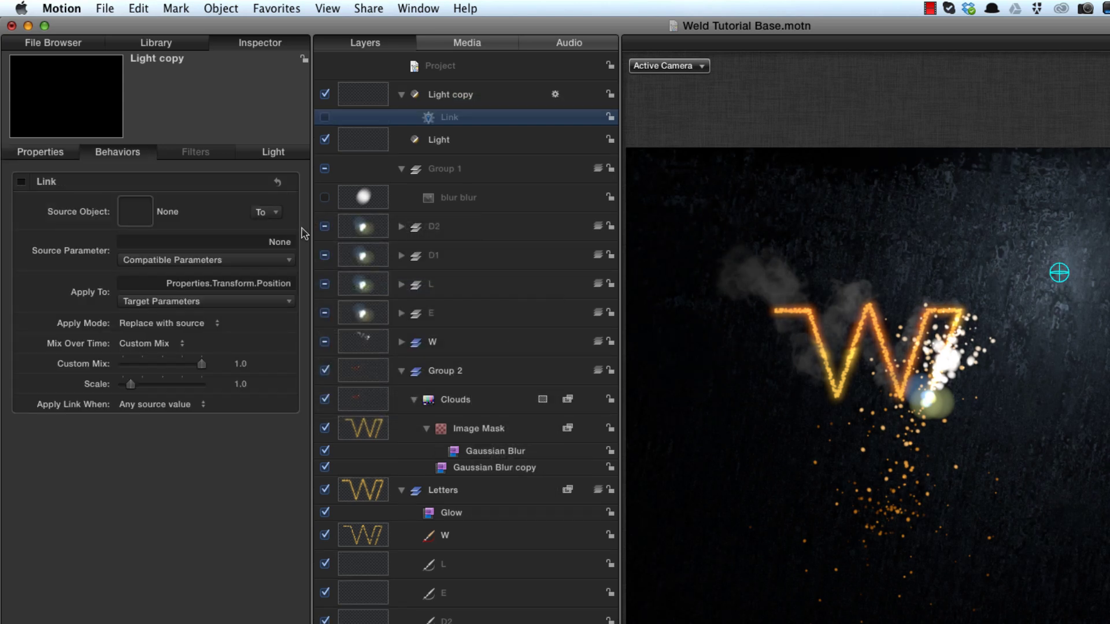
{"action": "left_click", "coordinate": [265, 212]}
{"action": "mouse_move", "coordinate": [297, 291]}
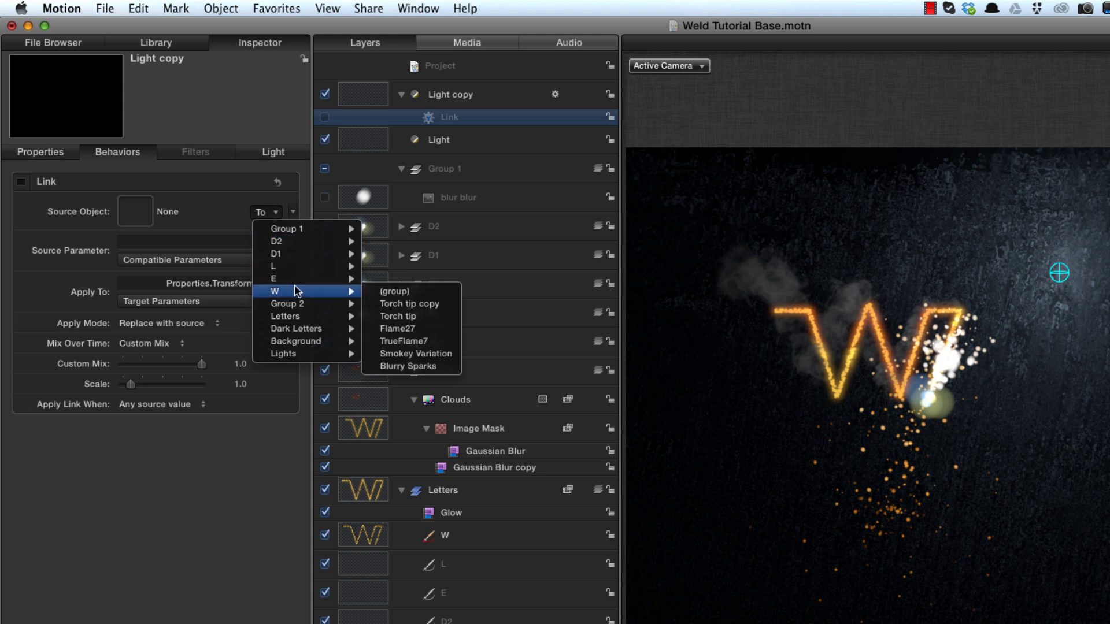
- Link Light copy to the W's Blurry Sparks, with Z position -25 and intensity 500%
{"action": "left_click", "coordinate": [434, 367]}
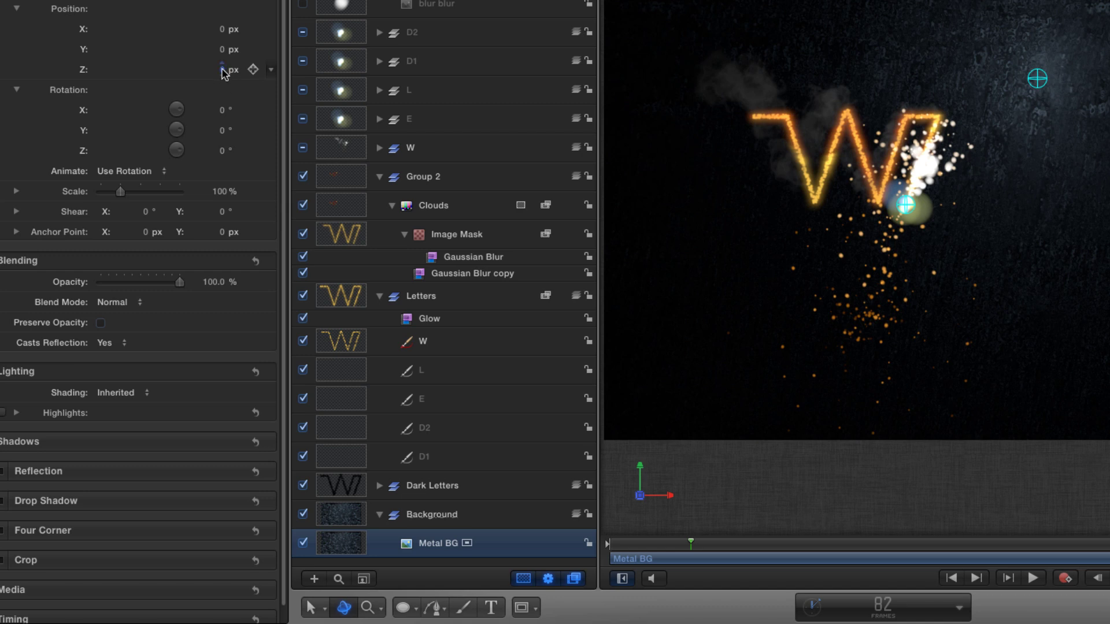
{"action": "left_click", "coordinate": [223, 70]}
{"action": "key", "text": "Return"}
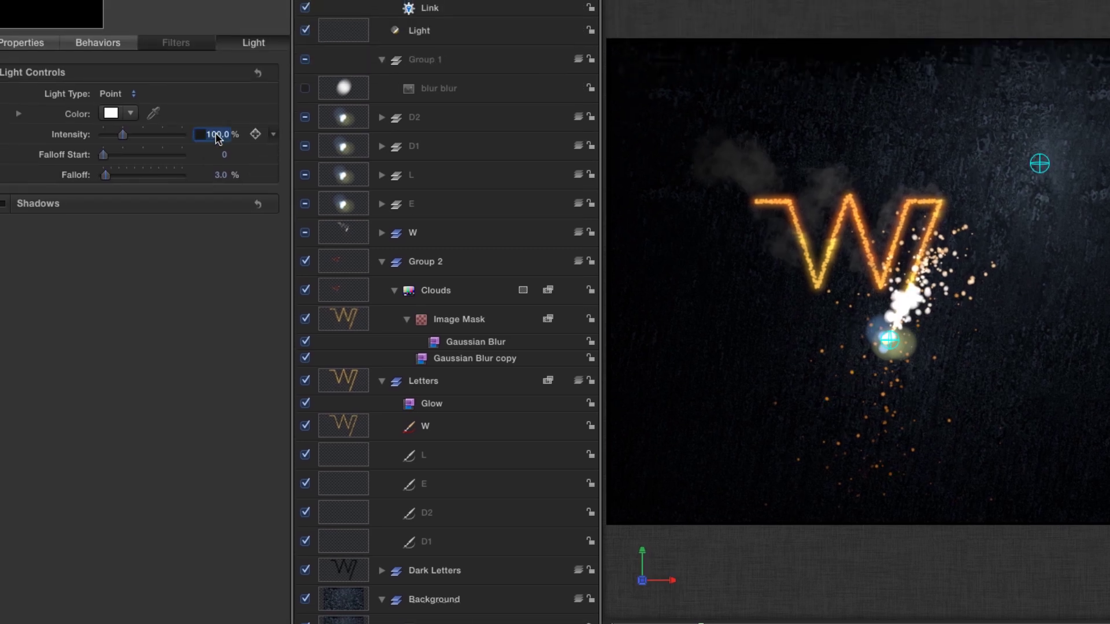
{"action": "type", "text": "500"}
{"action": "key", "text": "Return"}
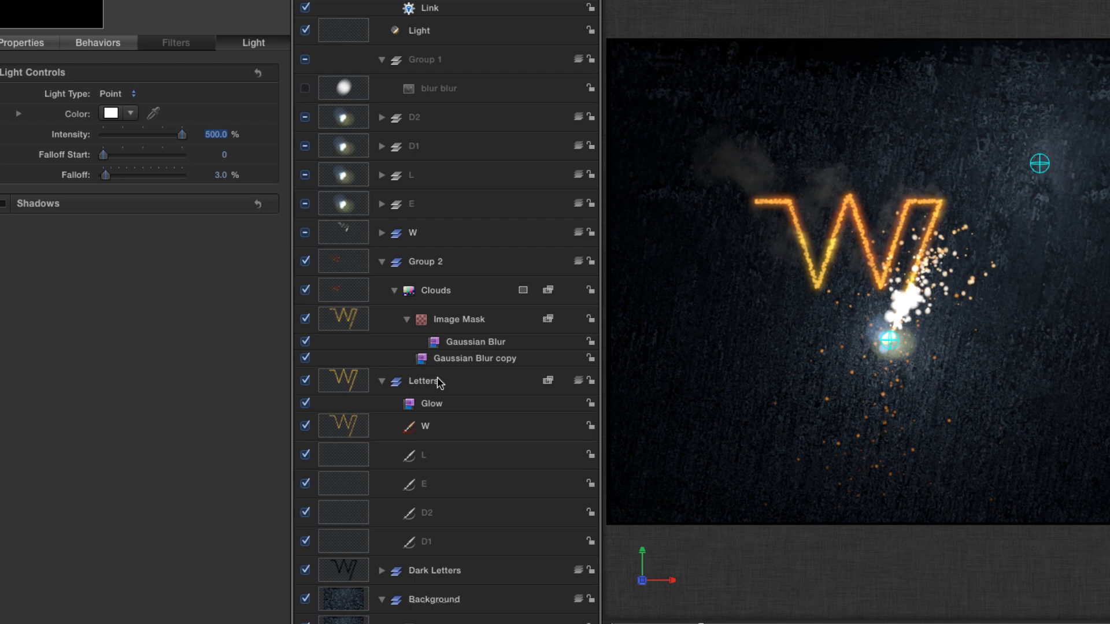
{"action": "key", "text": "space"}
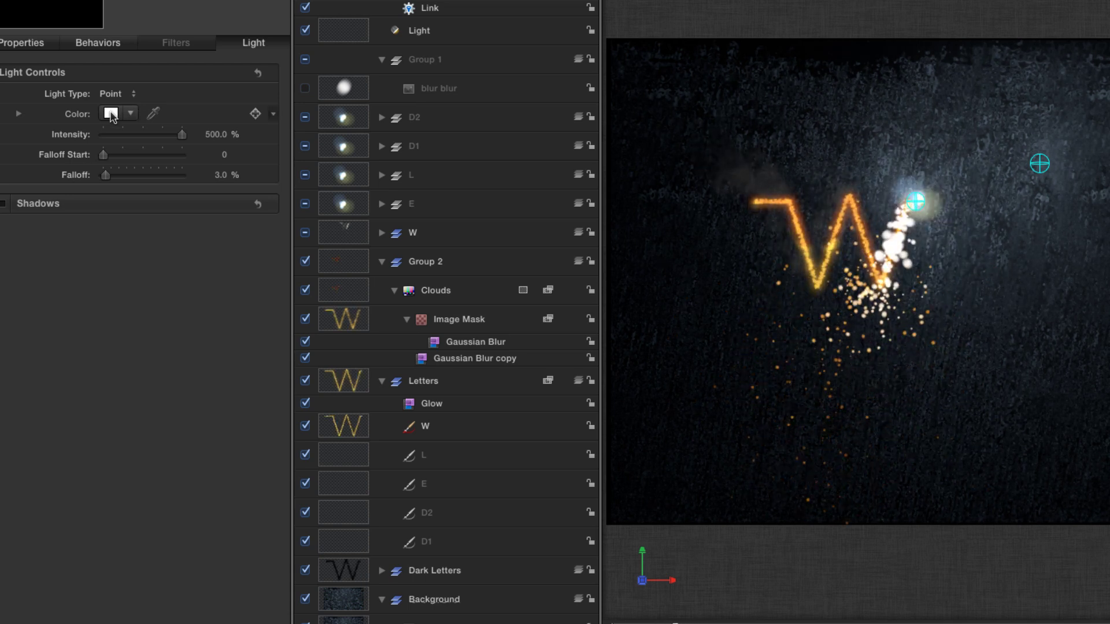
- Warm the light's colour by lowering its blue value to 0.84
{"action": "left_click", "coordinate": [111, 113]}
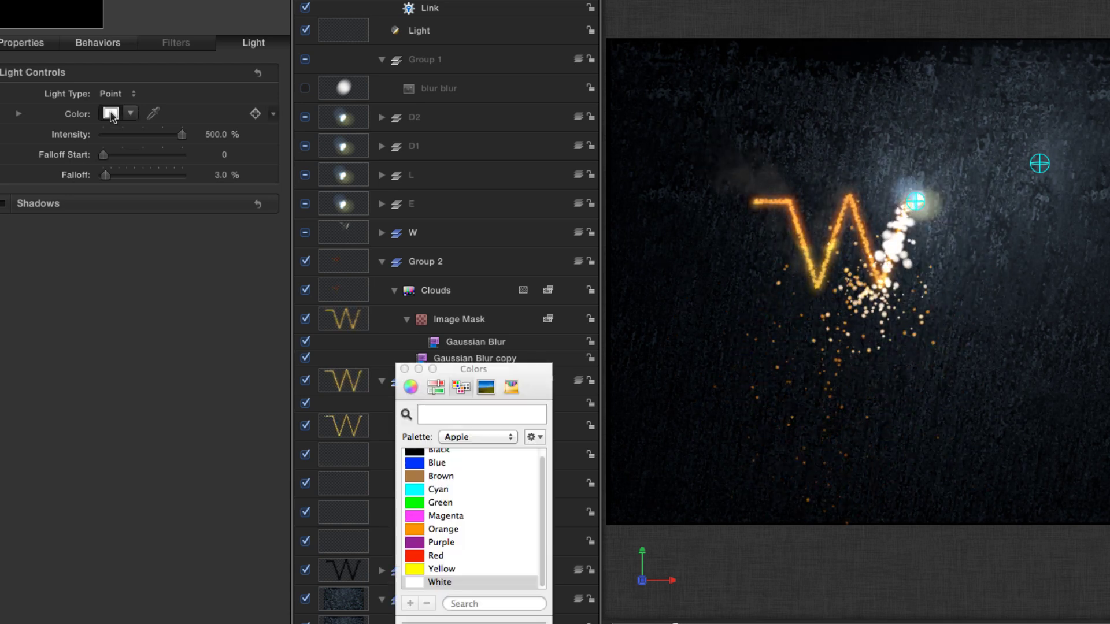
{"action": "left_click", "coordinate": [19, 114]}
{"action": "left_click", "coordinate": [404, 369]}
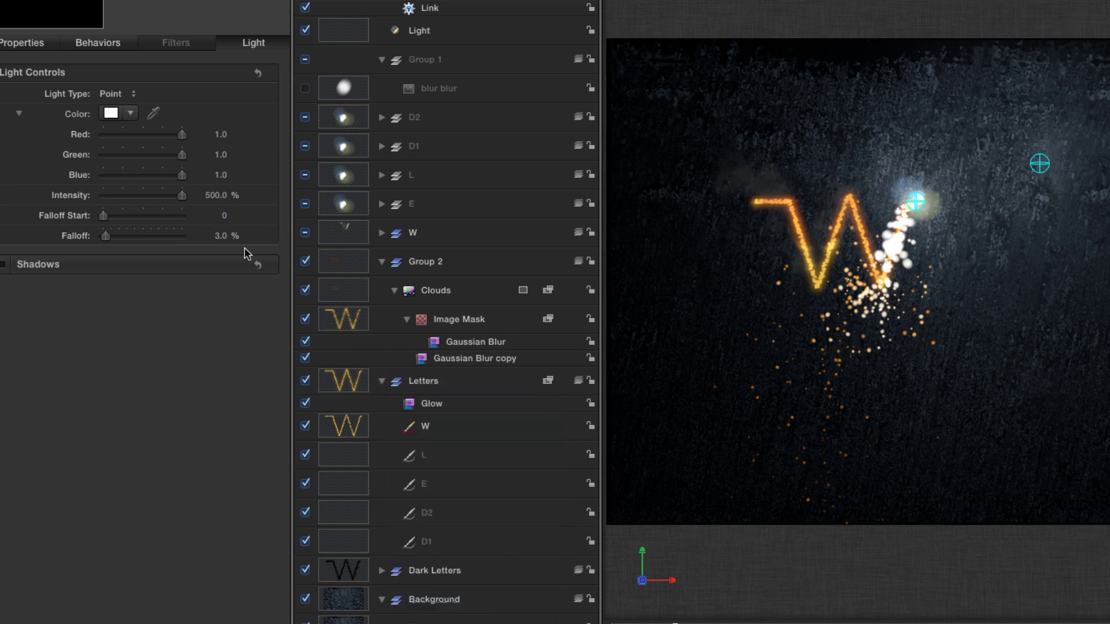
{"action": "left_click_drag", "start_coordinate": [182, 175], "coordinate": [172, 176]}
{"action": "left_click_drag", "start_coordinate": [170, 177], "coordinate": [169, 177]}
- Set Falloff Start to 115 and Falloff to 15, then preview with Group 2 collapsed
{"action": "left_click", "coordinate": [225, 217]}
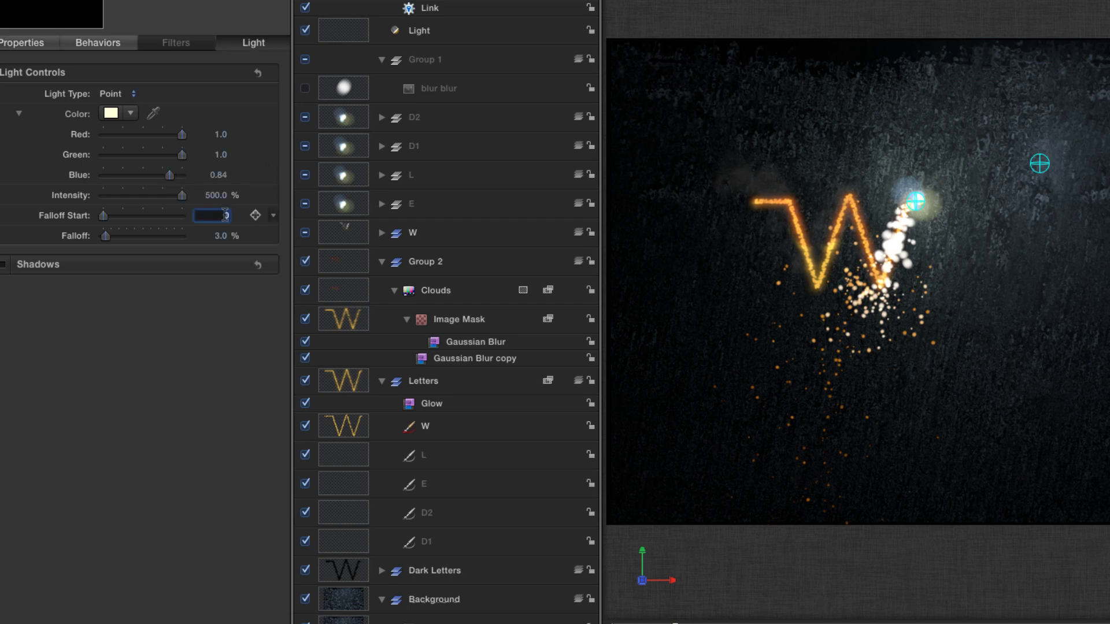
{"action": "key", "text": "Tab"}
{"action": "type", "text": "15"}
{"action": "key", "text": "Return"}
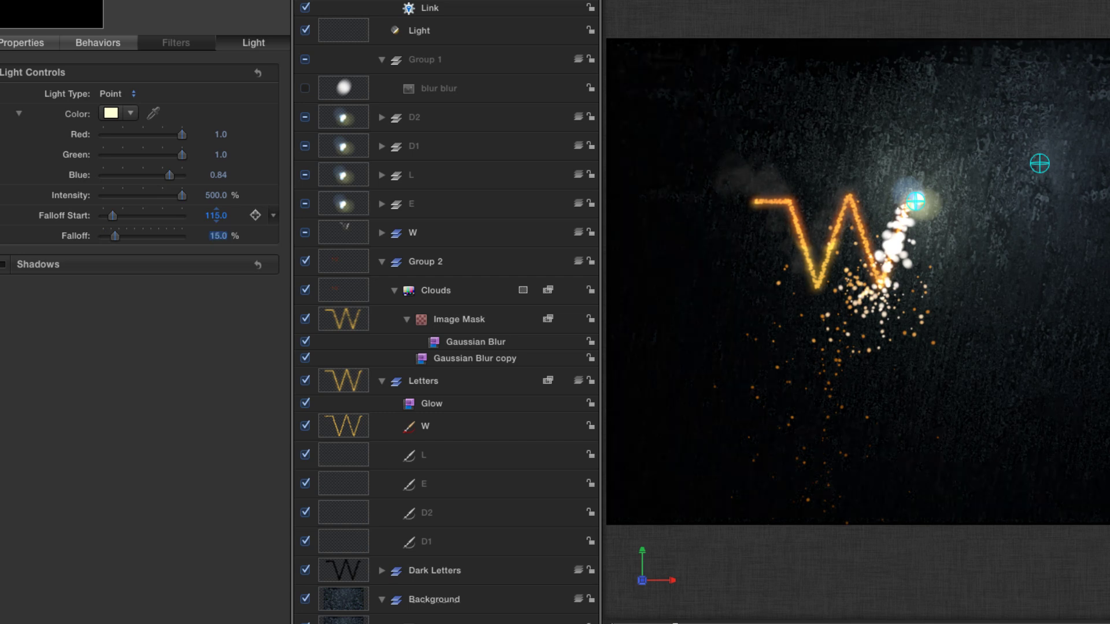
{"action": "key", "text": "space"}
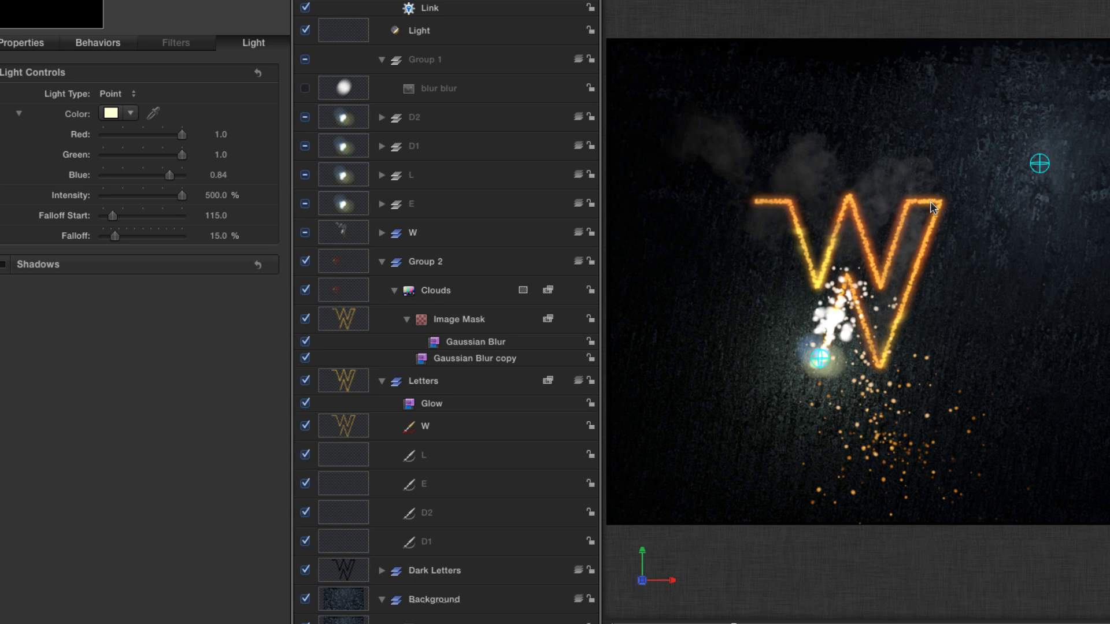
{"action": "left_click", "coordinate": [893, 367]}
{"action": "key", "text": "space"}
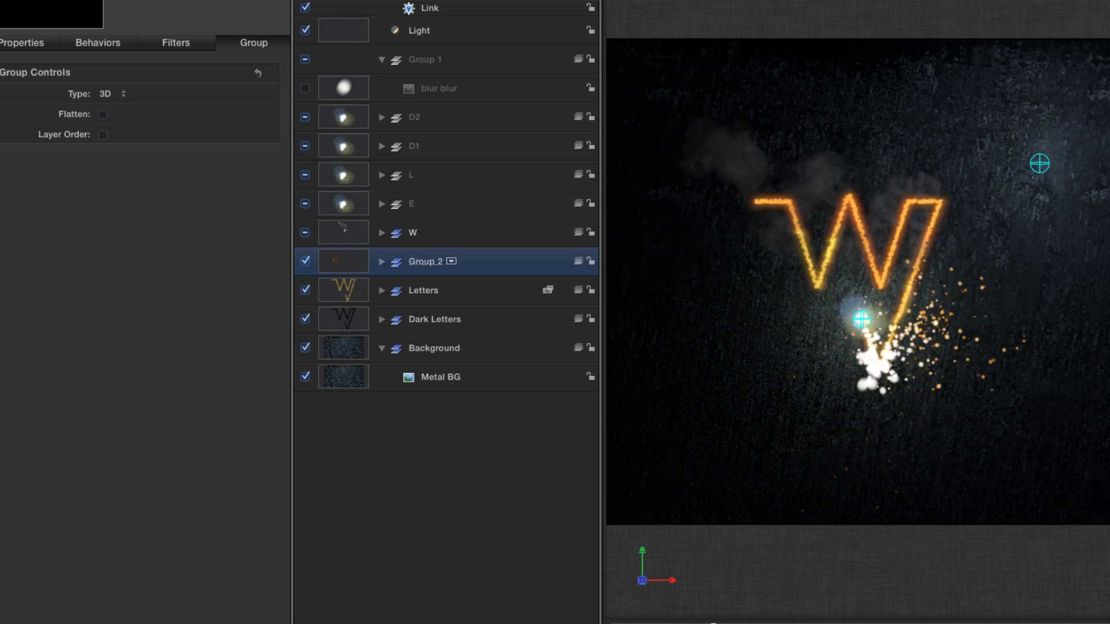
- Duplicate Light copy and link the new light to the E's Blurry Sparks copy
{"action": "left_click", "coordinate": [419, 30]}
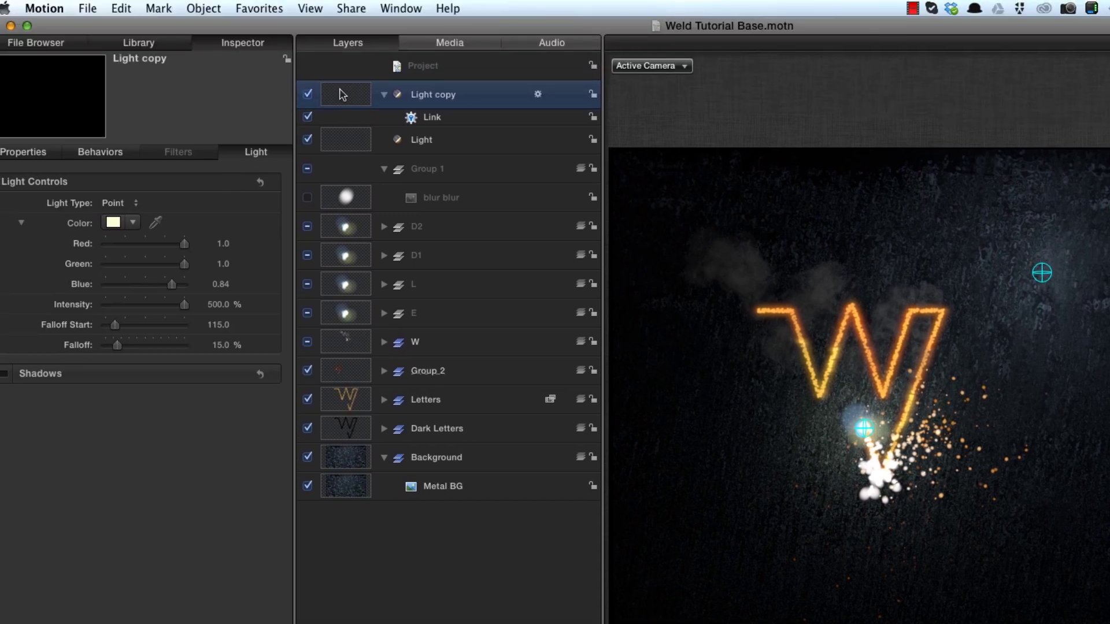
{"action": "right_click", "coordinate": [340, 90]}
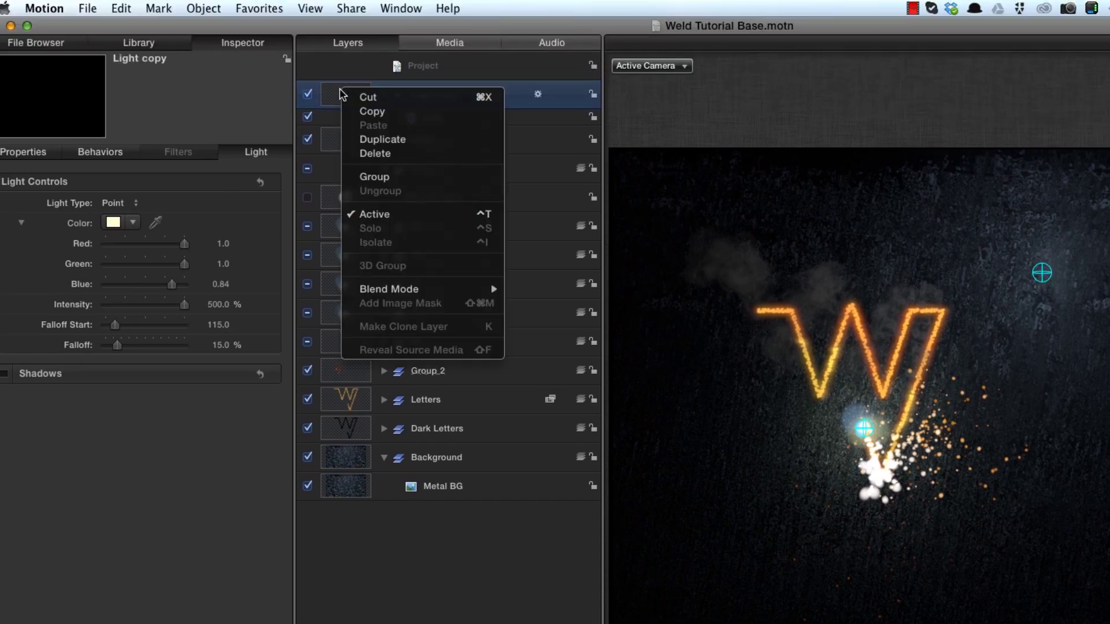
{"action": "left_click", "coordinate": [396, 142]}
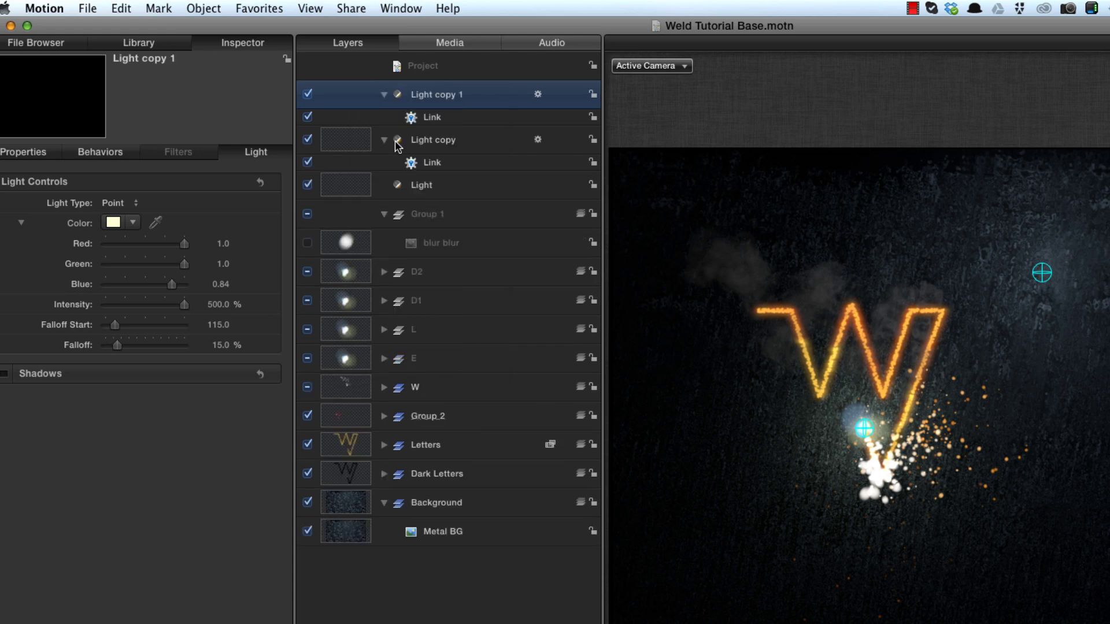
{"action": "left_click", "coordinate": [109, 152]}
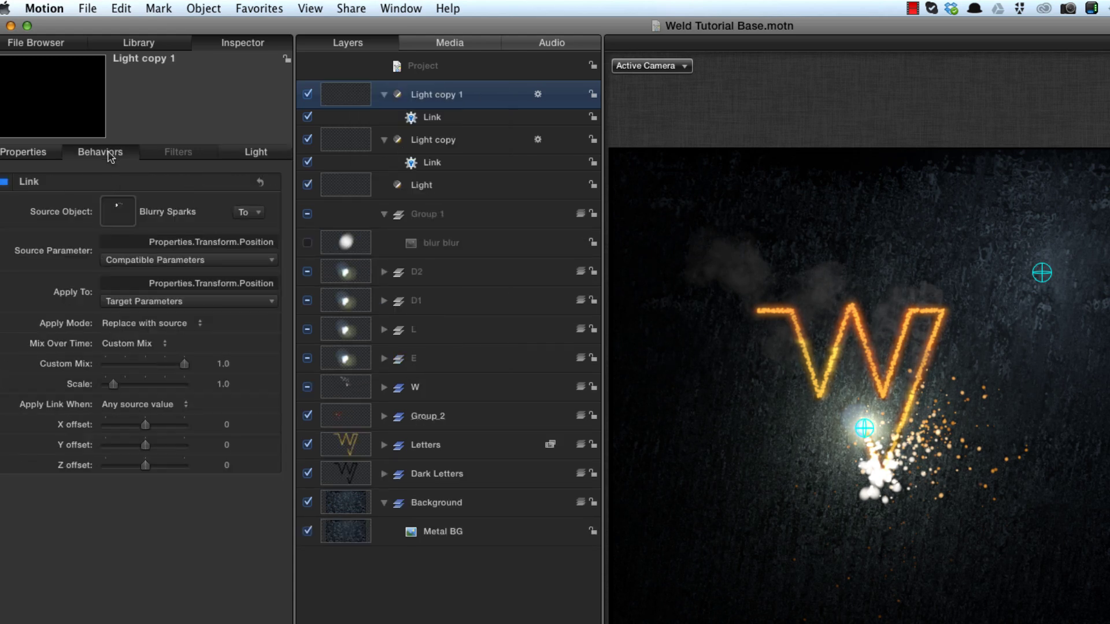
{"action": "left_click", "coordinate": [249, 213]}
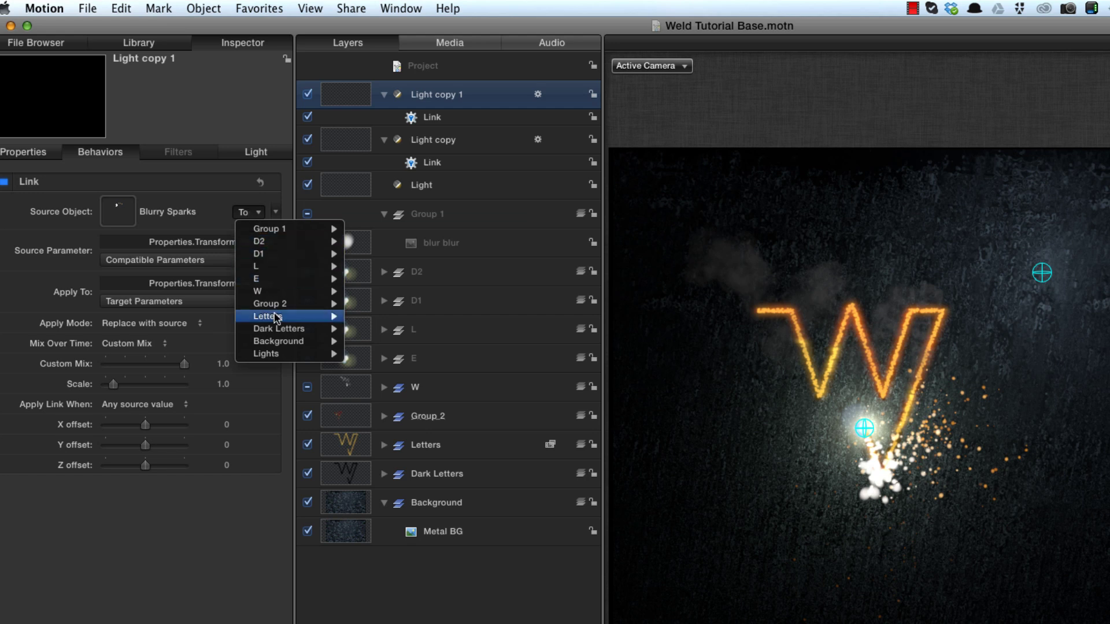
{"action": "mouse_move", "coordinate": [283, 282]}
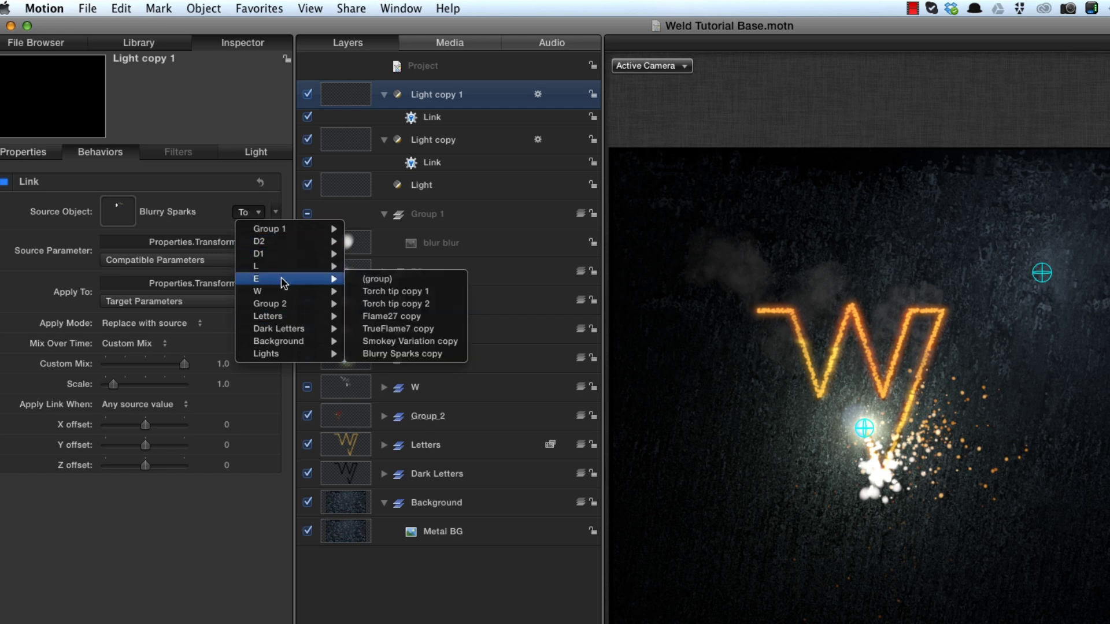
{"action": "left_click", "coordinate": [420, 354]}
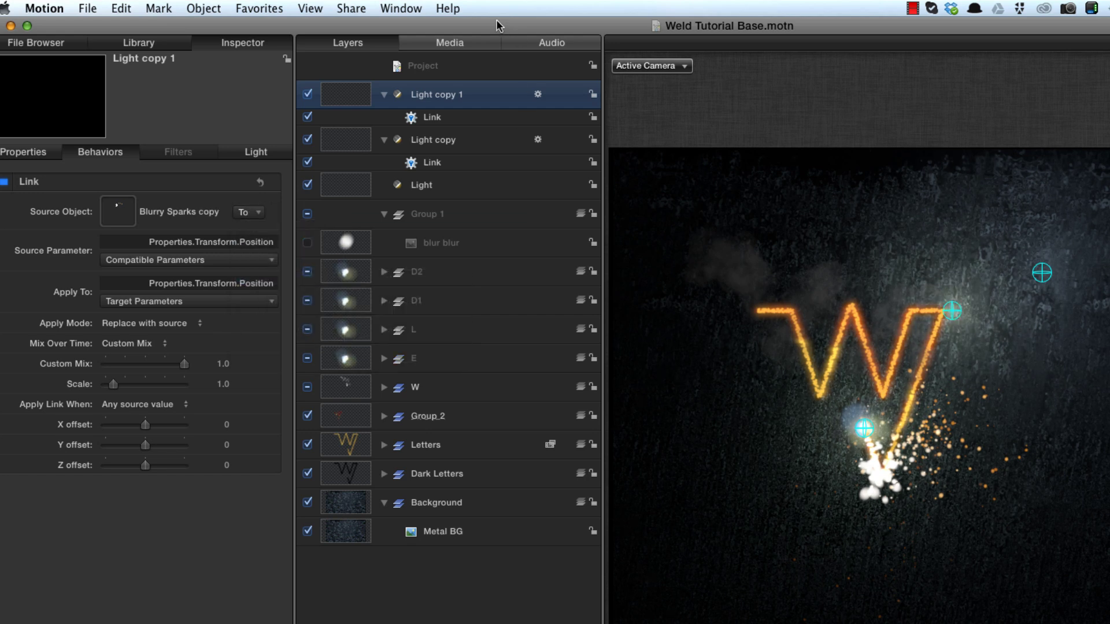
- Duplicate Light copy 1 and link Light copy 2 to Blurry Sparks copy 1 of L
{"action": "right_click", "coordinate": [350, 92]}
{"action": "left_click", "coordinate": [382, 137]}
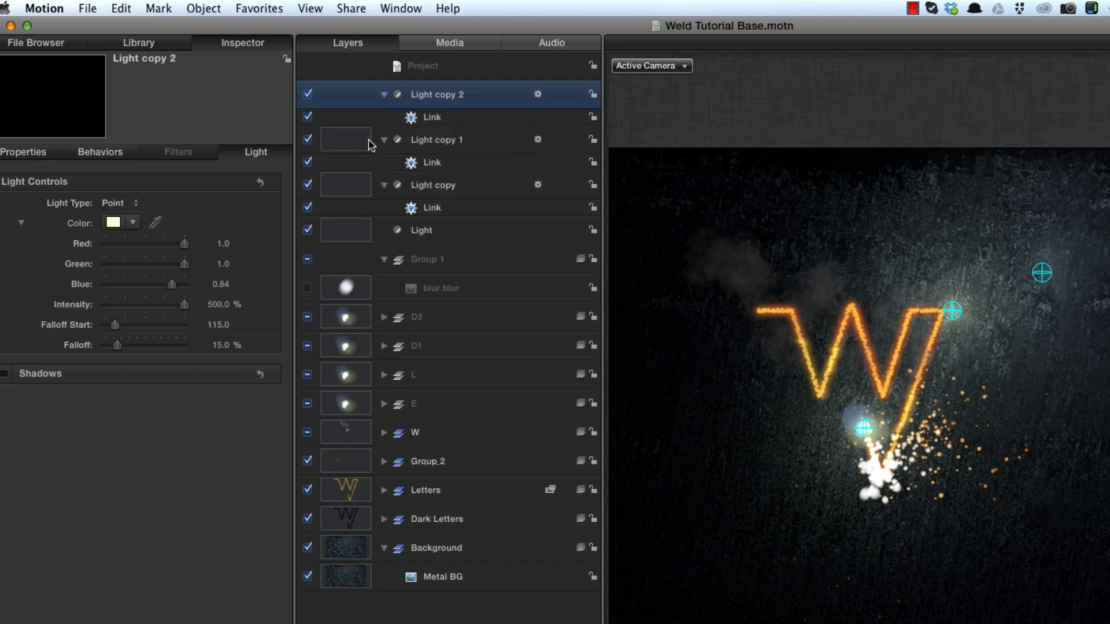
{"action": "left_click", "coordinate": [100, 152]}
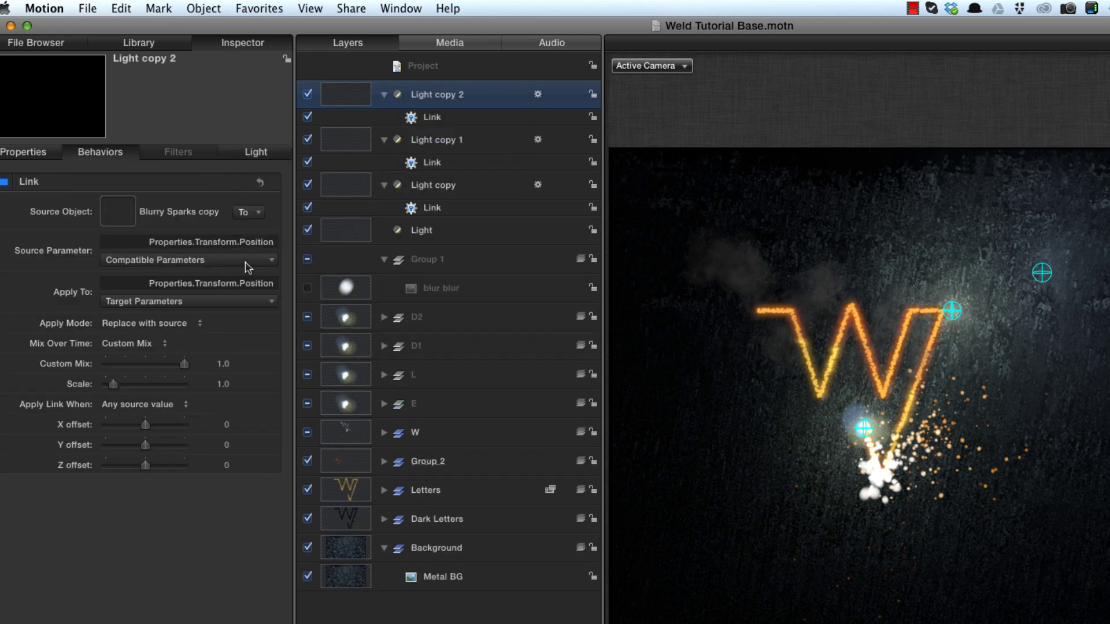
{"action": "left_click", "coordinate": [254, 213]}
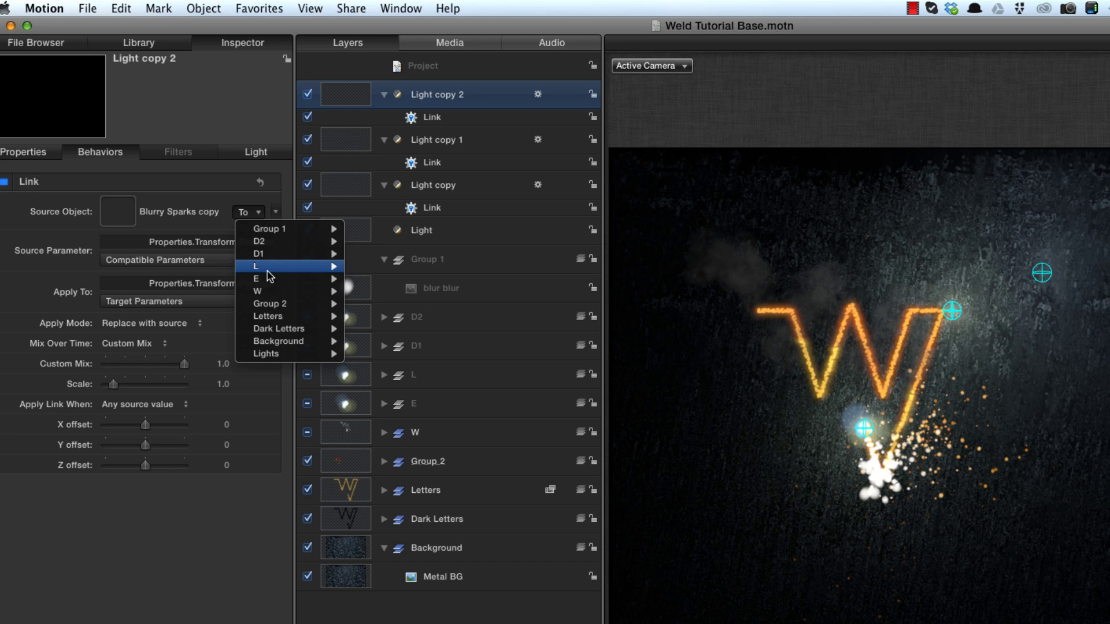
{"action": "mouse_move", "coordinate": [299, 265]}
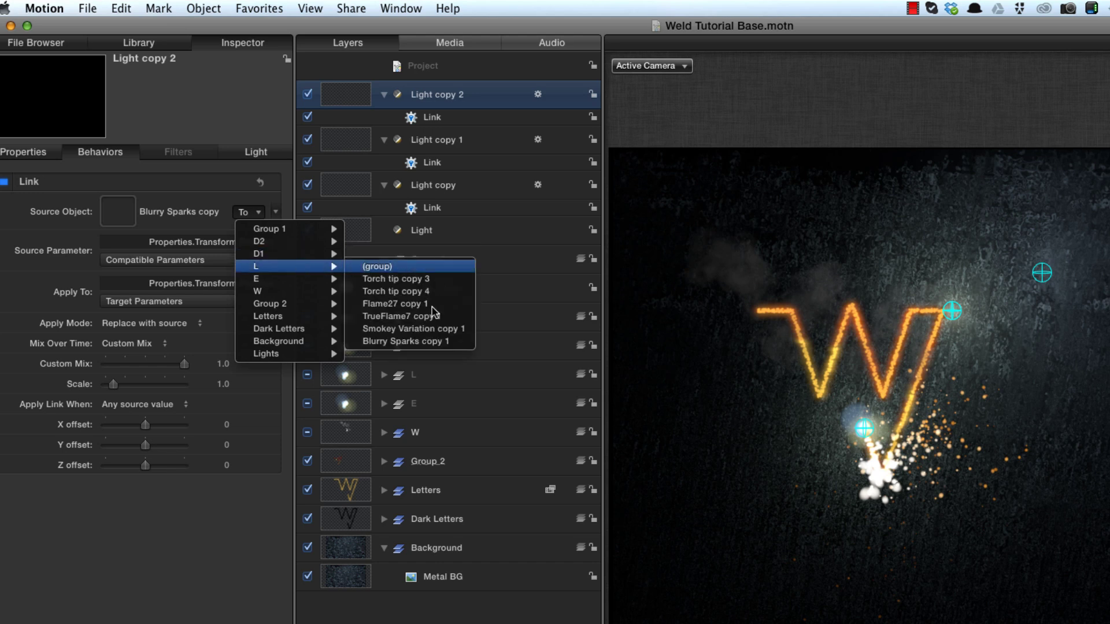
{"action": "left_click", "coordinate": [421, 342]}
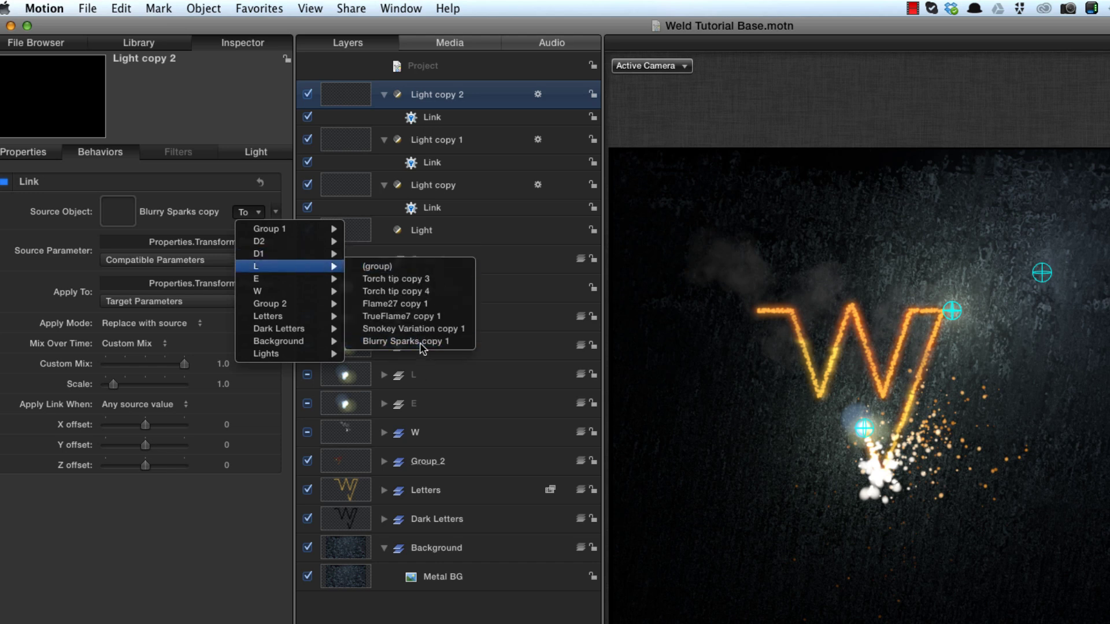
- Duplicate Light copy 2 and link Light copy 3 to Blurry Sparks copy 2 of D1
{"action": "right_click", "coordinate": [349, 92]}
{"action": "left_click", "coordinate": [372, 141]}
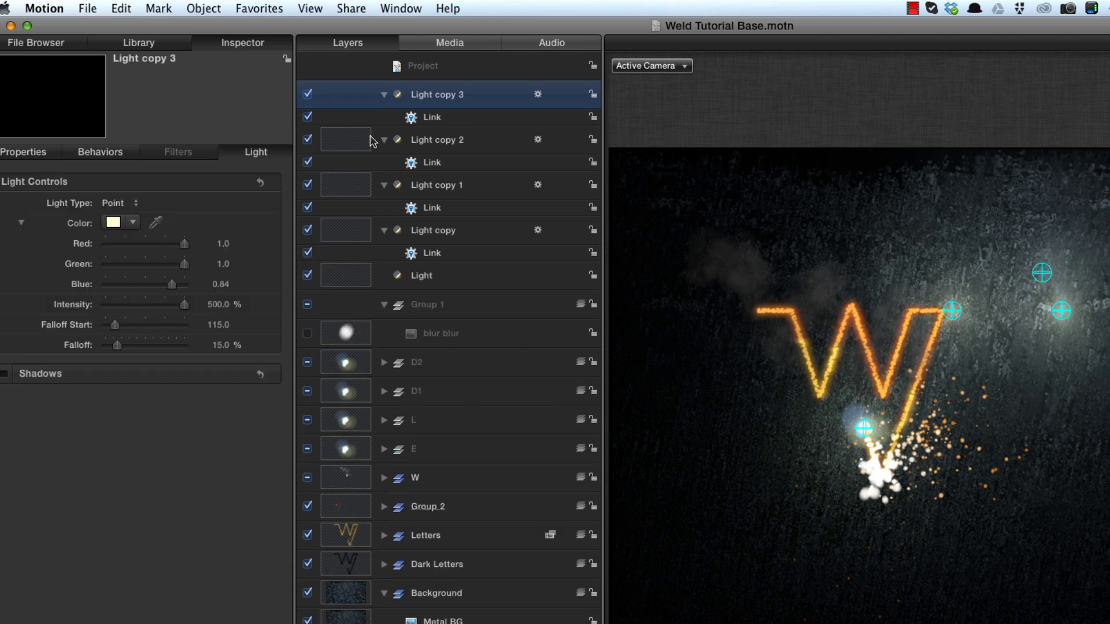
{"action": "left_click", "coordinate": [108, 153]}
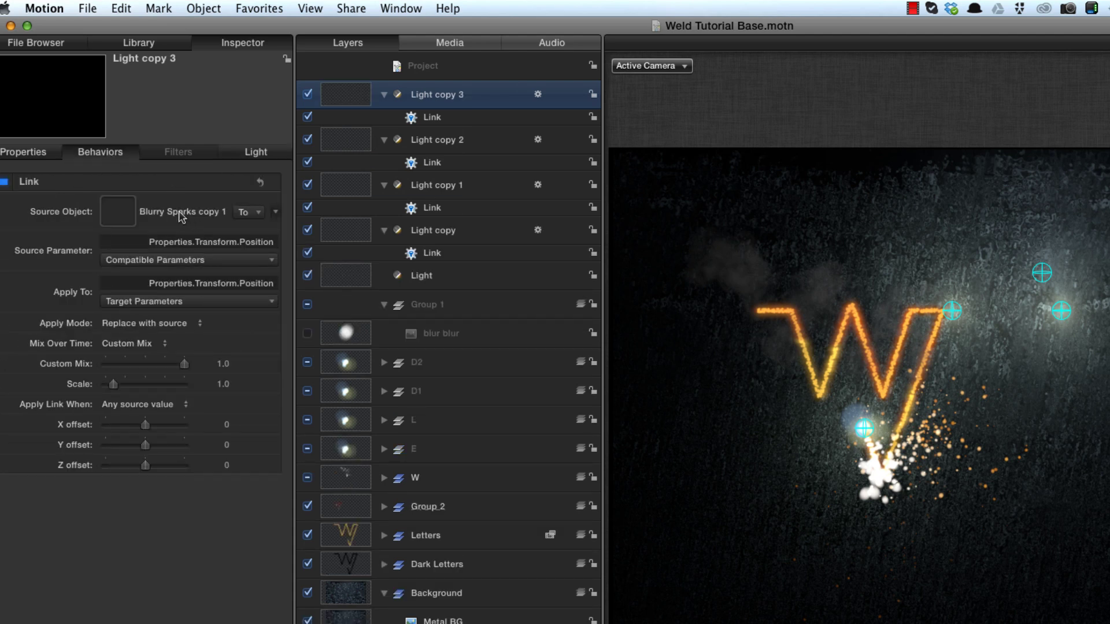
{"action": "left_click", "coordinate": [245, 212]}
{"action": "mouse_move", "coordinate": [260, 253]}
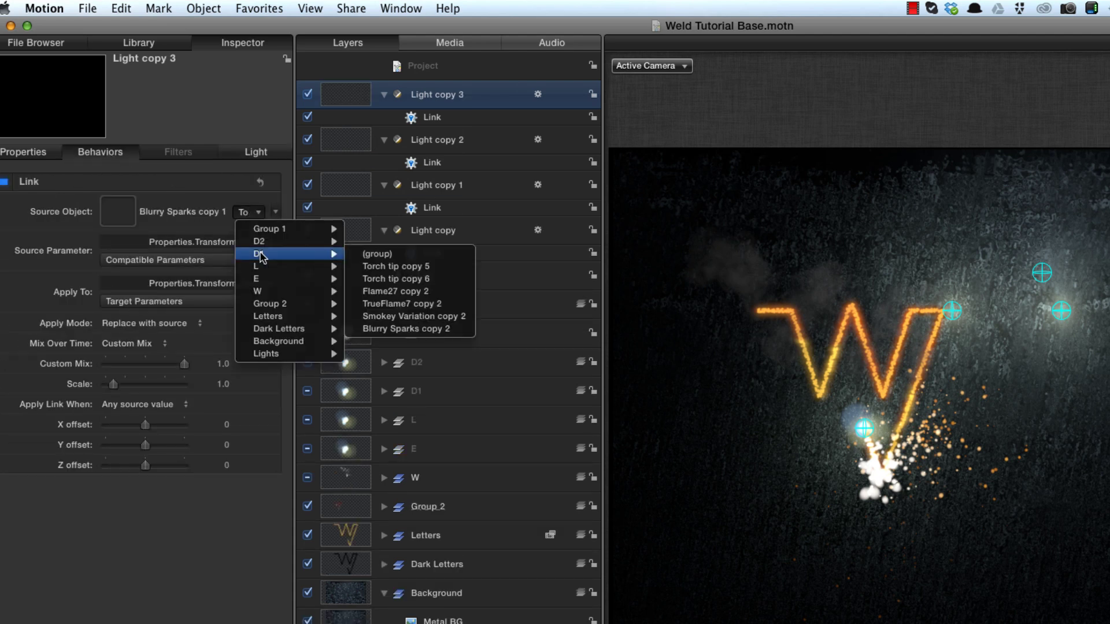
{"action": "left_click", "coordinate": [407, 324]}
- Duplicate Light copy 3 and link Light copy 4 to Blurry Sparks copy 3 of D2
{"action": "right_click", "coordinate": [345, 91]}
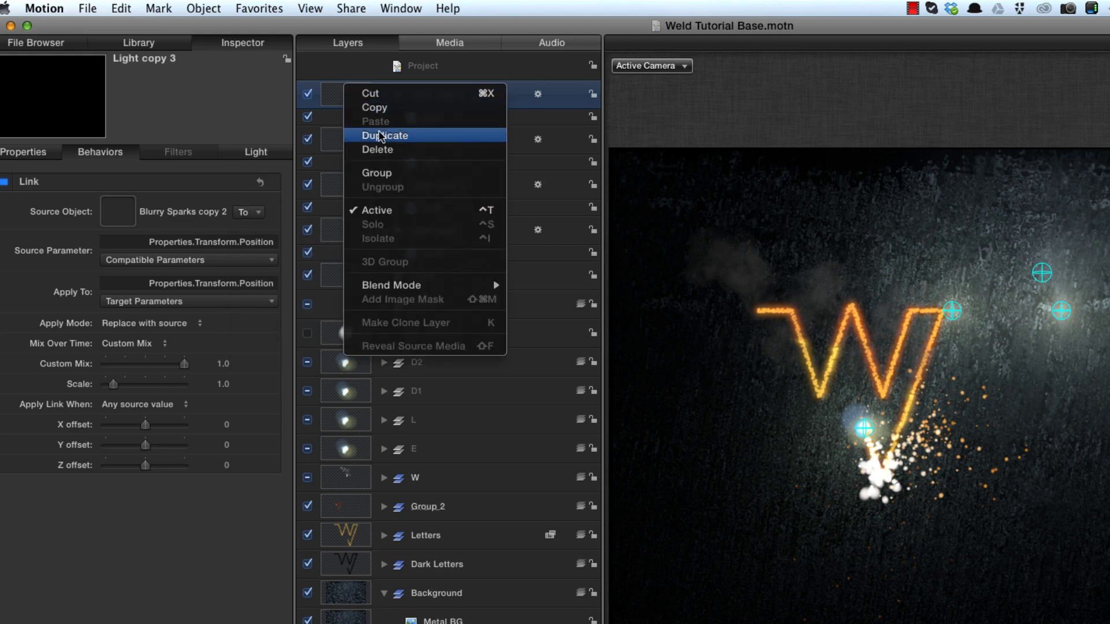
{"action": "left_click", "coordinate": [379, 136]}
{"action": "left_click", "coordinate": [127, 153]}
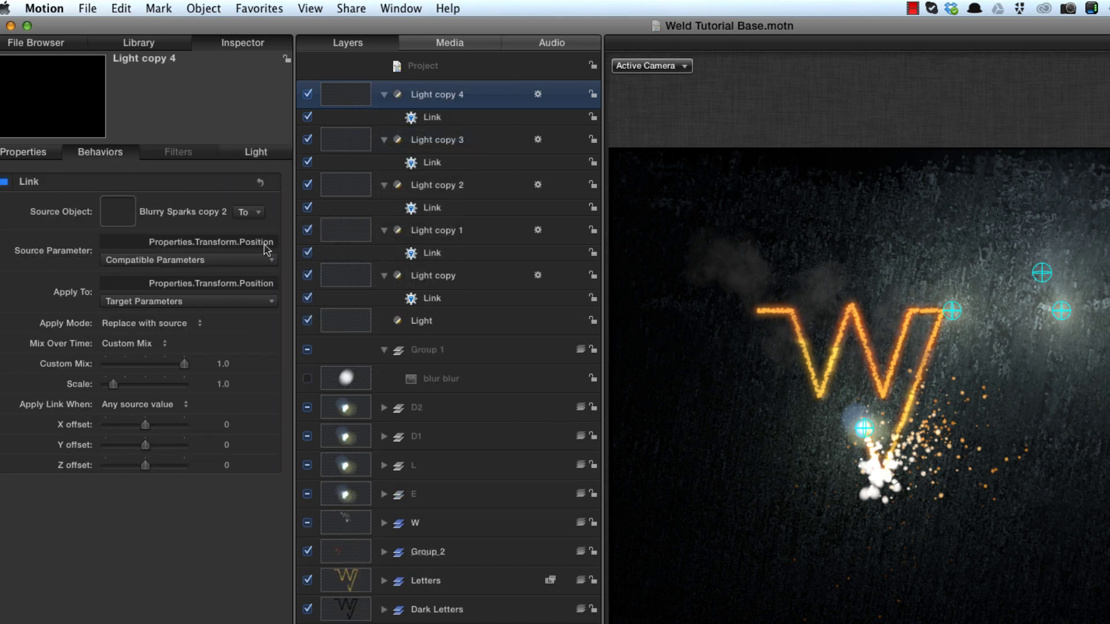
{"action": "left_click", "coordinate": [254, 216]}
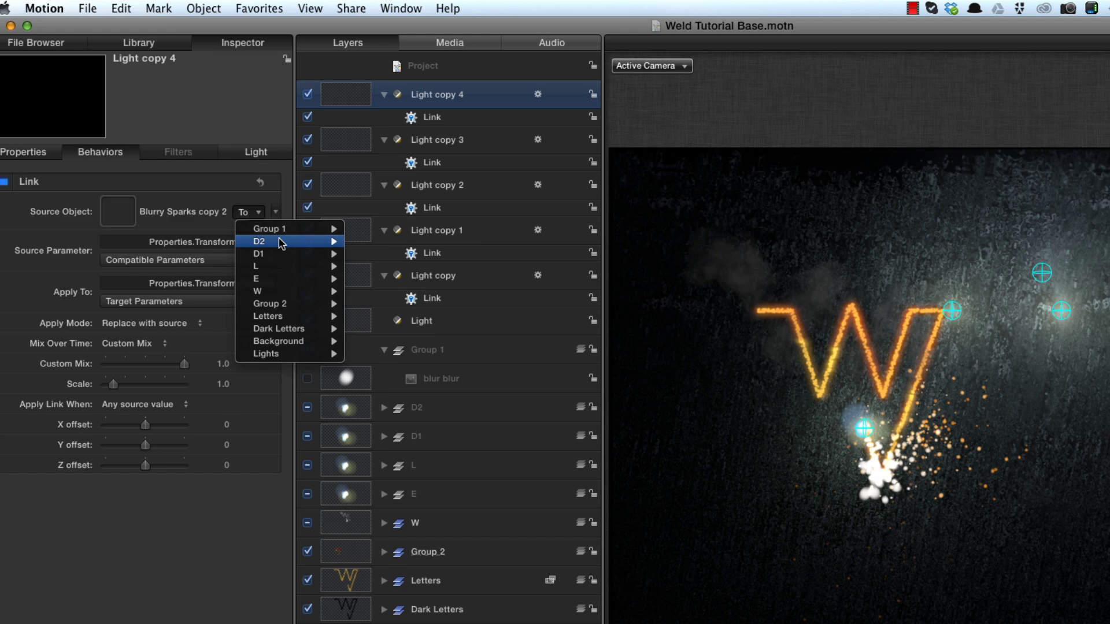
{"action": "mouse_move", "coordinate": [285, 241]}
{"action": "left_click", "coordinate": [393, 316]}
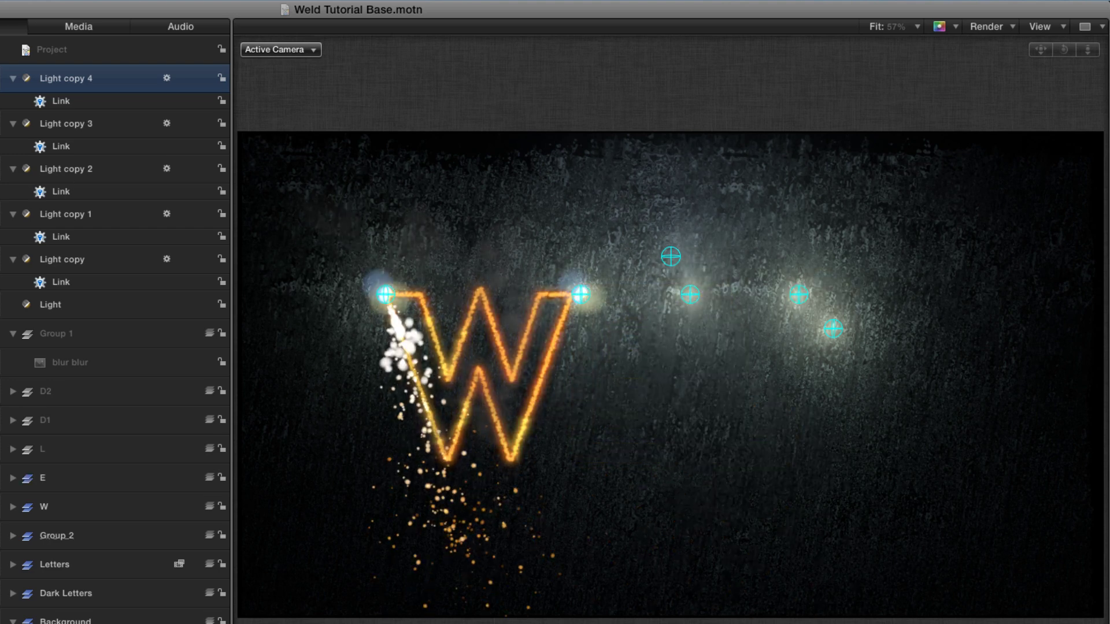
- Make Light copy 1 start at frame 150 and Light copy 2 at frame 300
{"action": "left_click", "coordinate": [65, 213]}
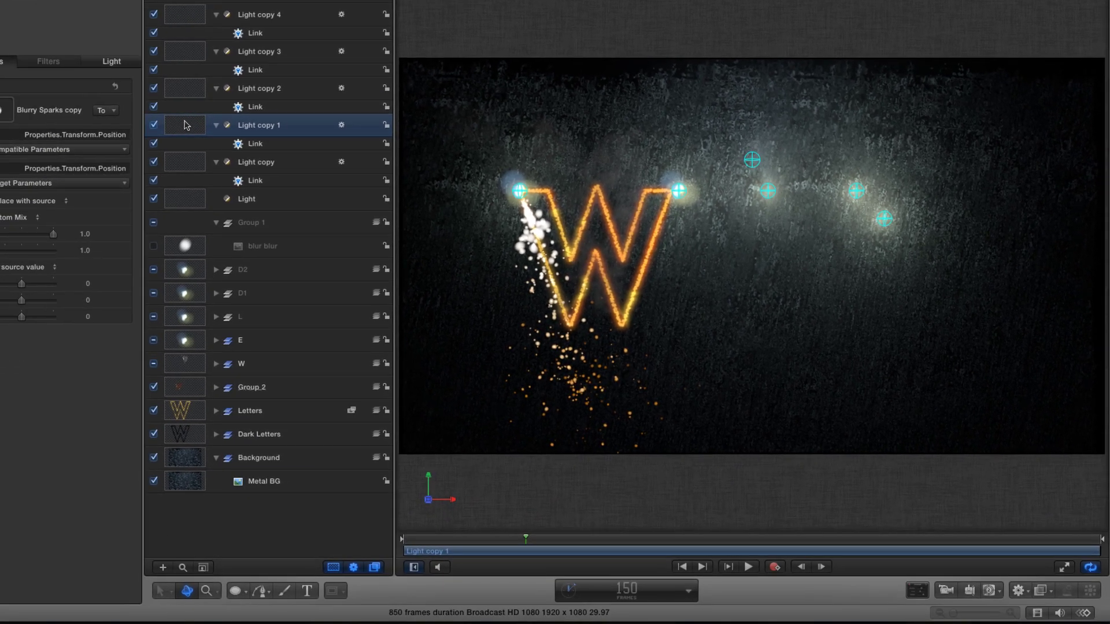
{"action": "key", "text": "i"}
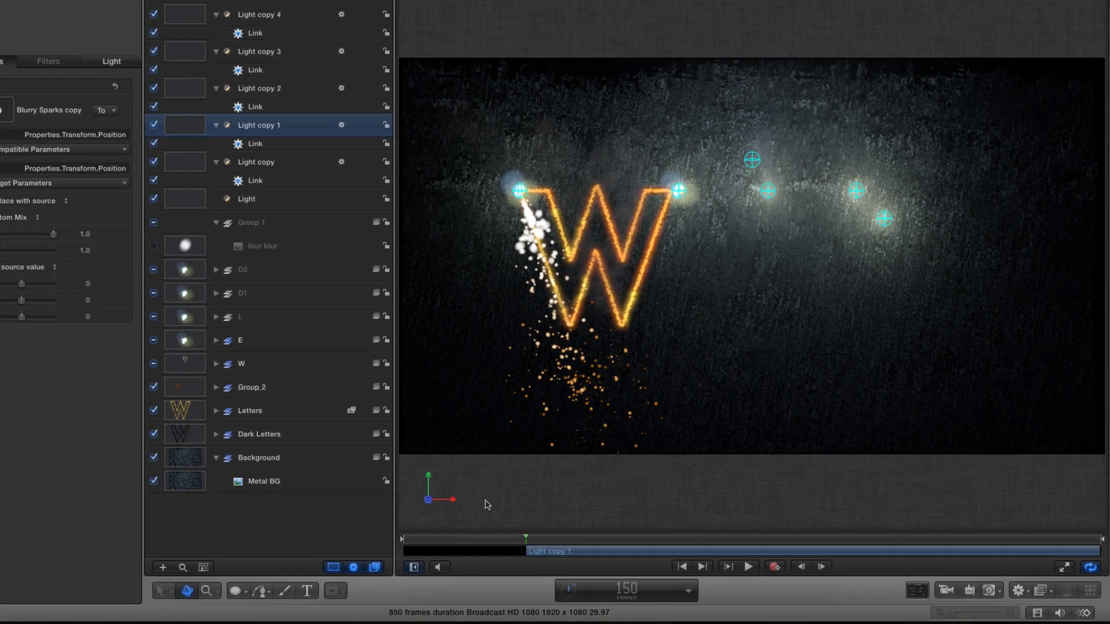
{"action": "left_click", "coordinate": [628, 588]}
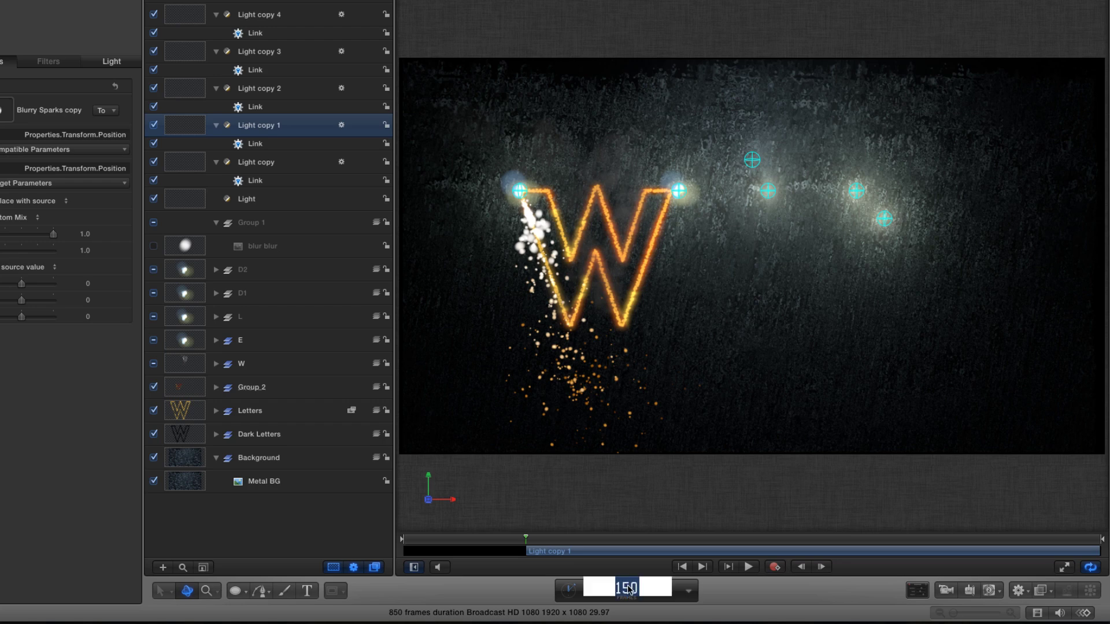
{"action": "type", "text": "300"}
{"action": "key", "text": "Return"}
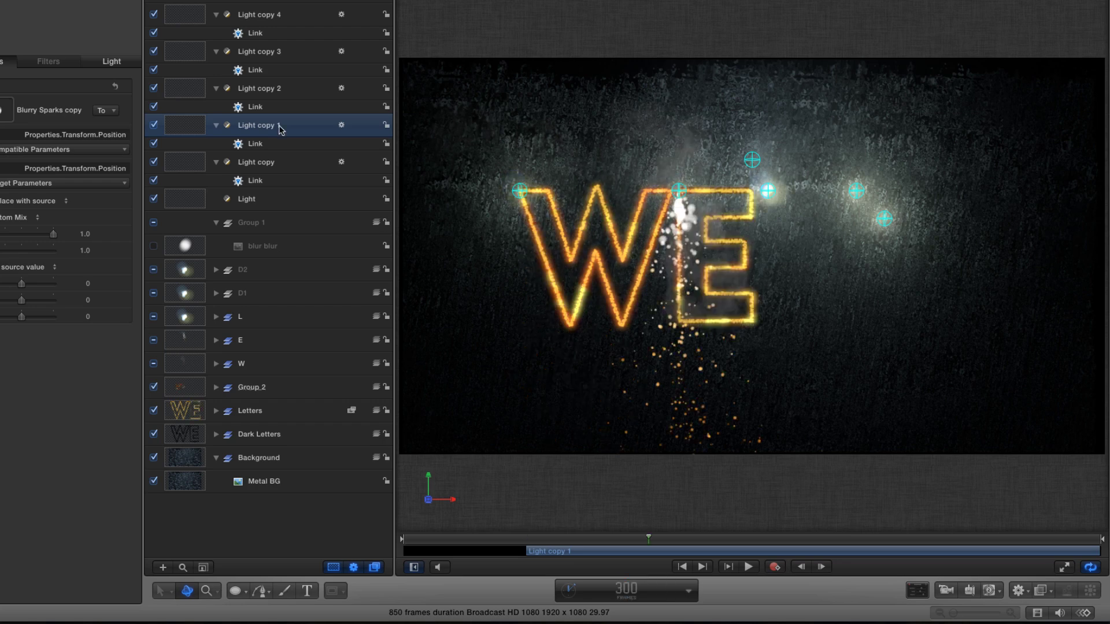
{"action": "left_click", "coordinate": [192, 89]}
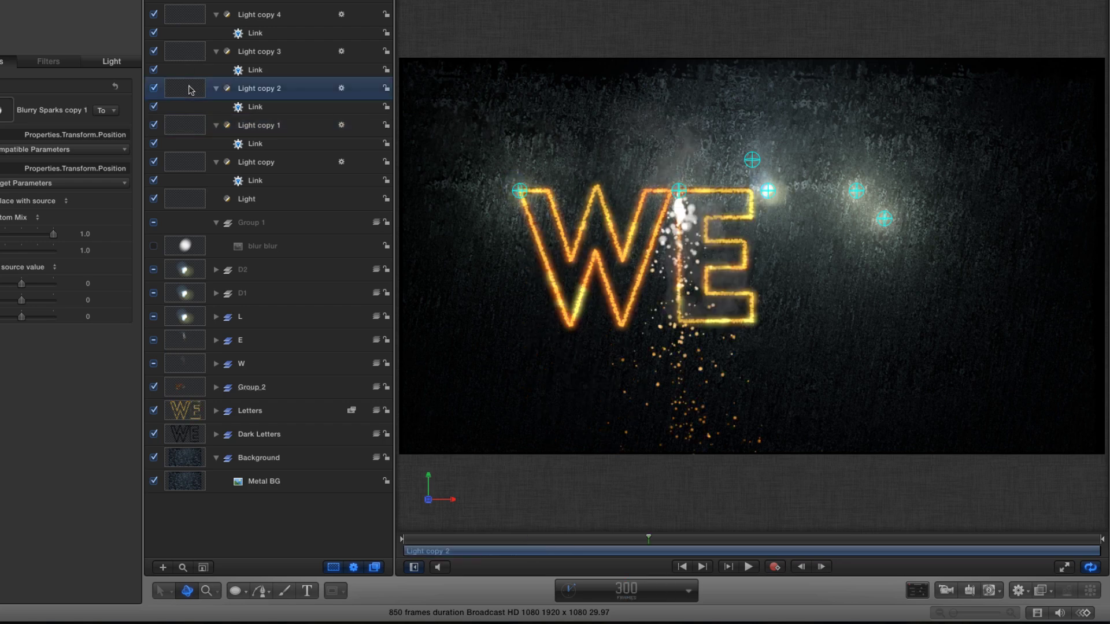
{"action": "key", "text": "i"}
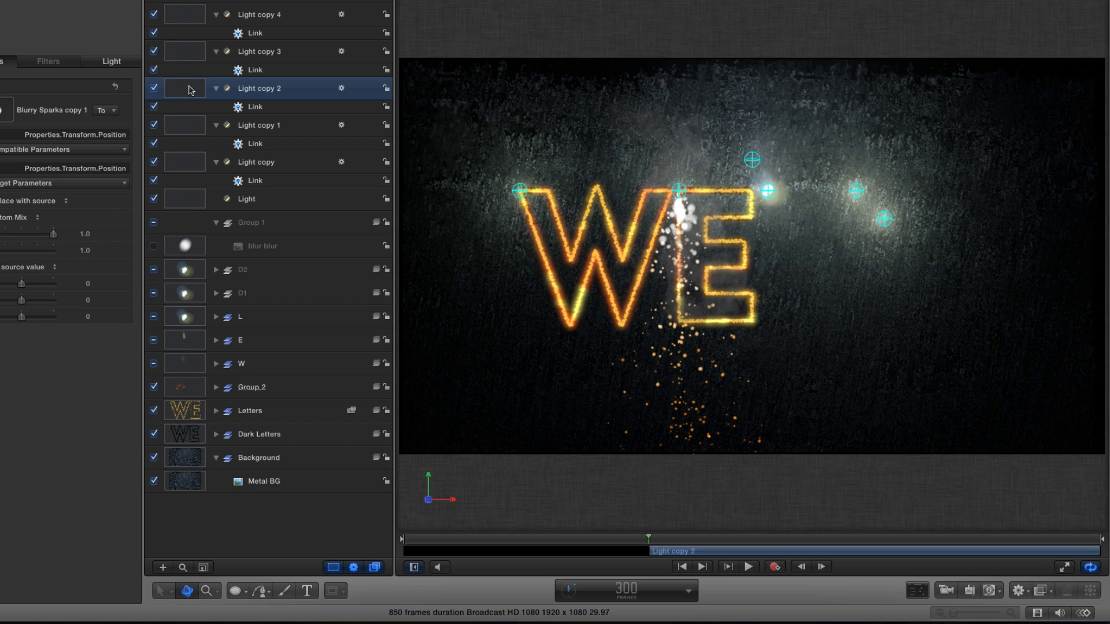
- Make Light copy 3 start at frame 450 and Light copy 4 at 600, then preview the D welding
{"action": "left_click", "coordinate": [628, 589]}
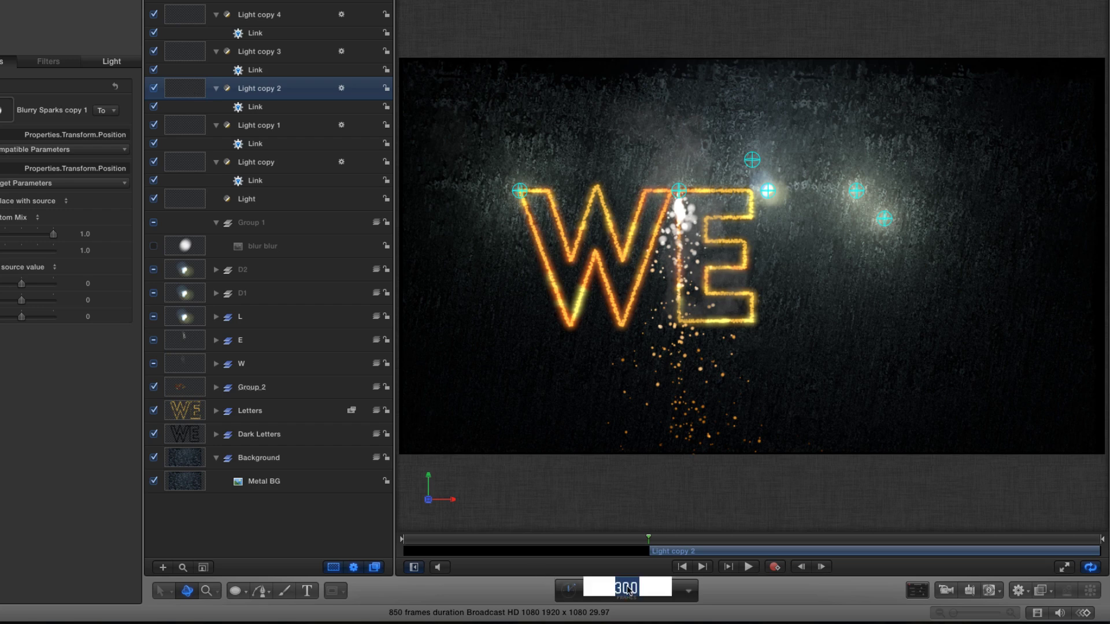
{"action": "type", "text": "450"}
{"action": "key", "text": "Return"}
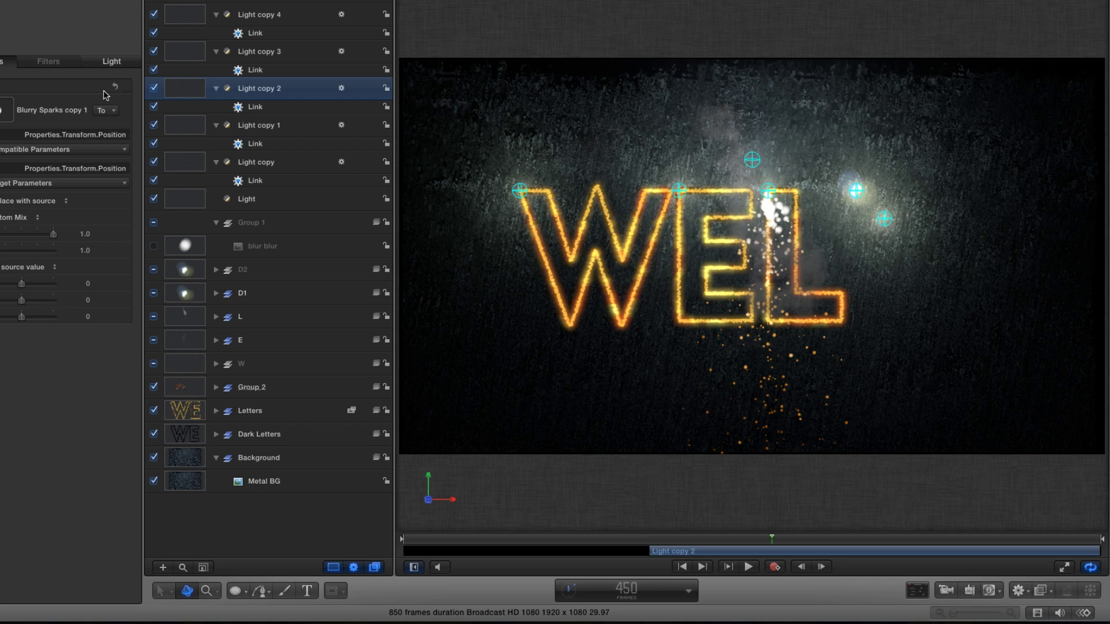
{"action": "left_click", "coordinate": [190, 52]}
{"action": "key", "text": "i"}
{"action": "left_click", "coordinate": [627, 589]}
{"action": "type", "text": "600"}
{"action": "key", "text": "Return"}
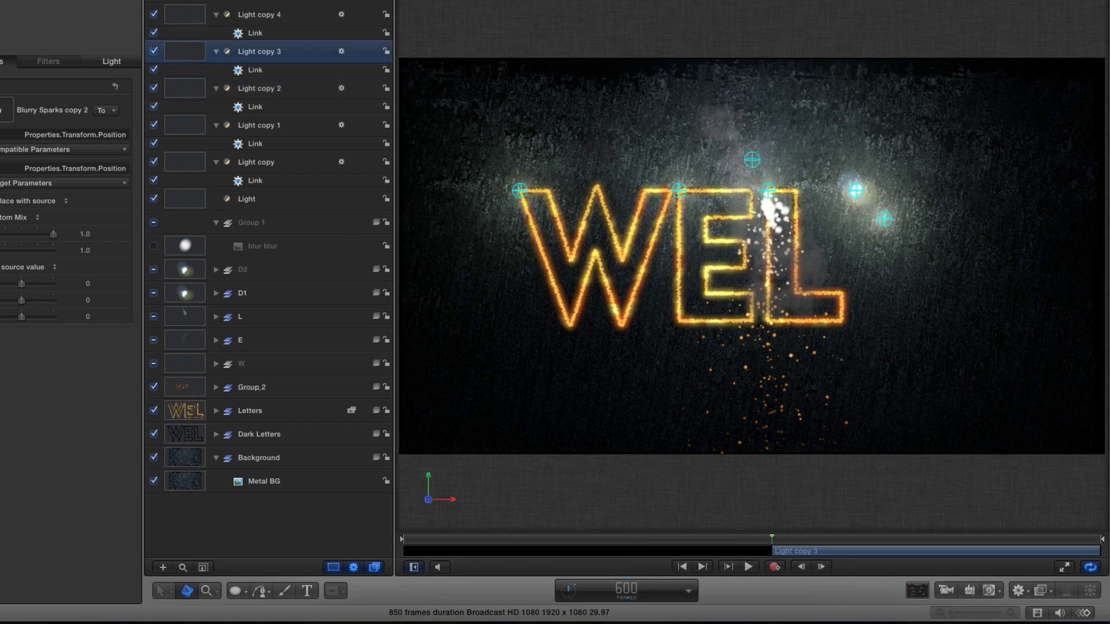
{"action": "left_click", "coordinate": [179, 12]}
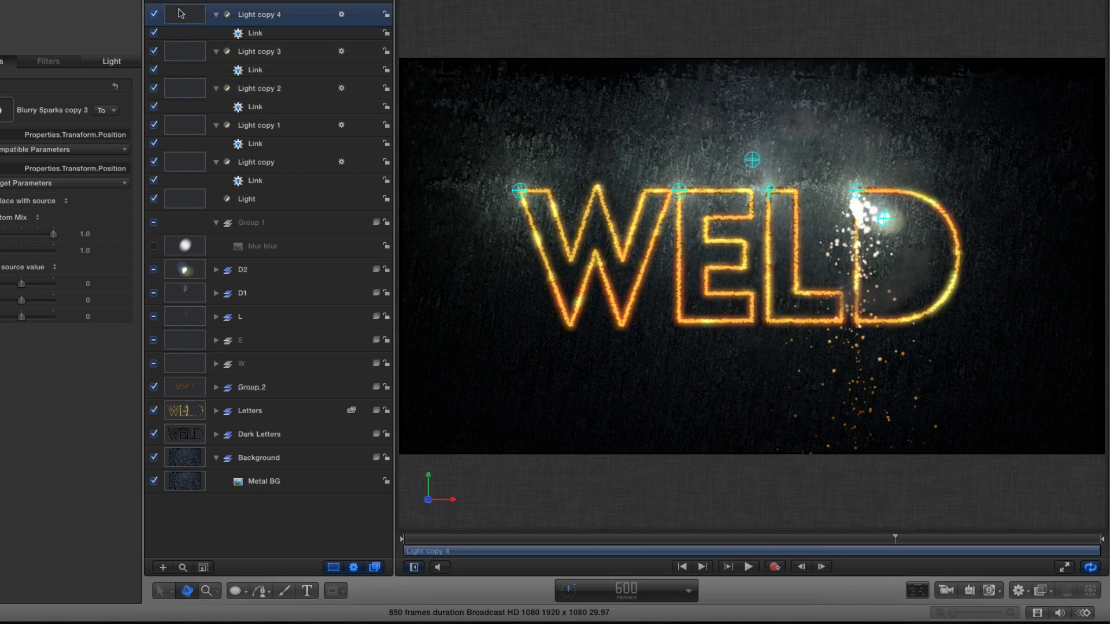
{"action": "key", "text": "i"}
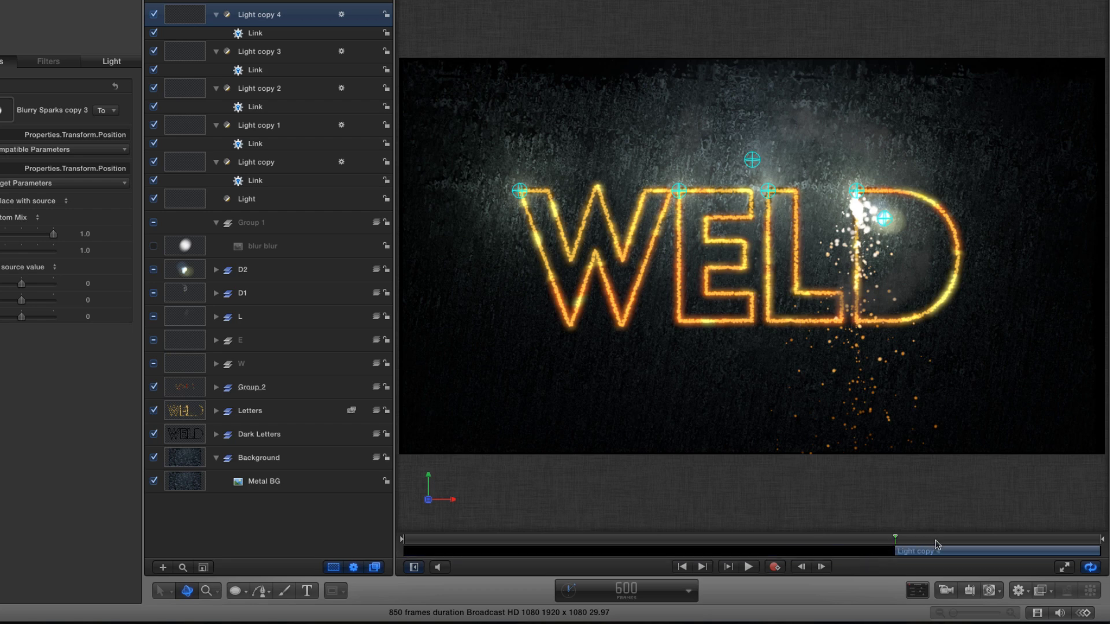
{"action": "left_click_drag", "start_coordinate": [952, 544], "coordinate": [999, 548]}
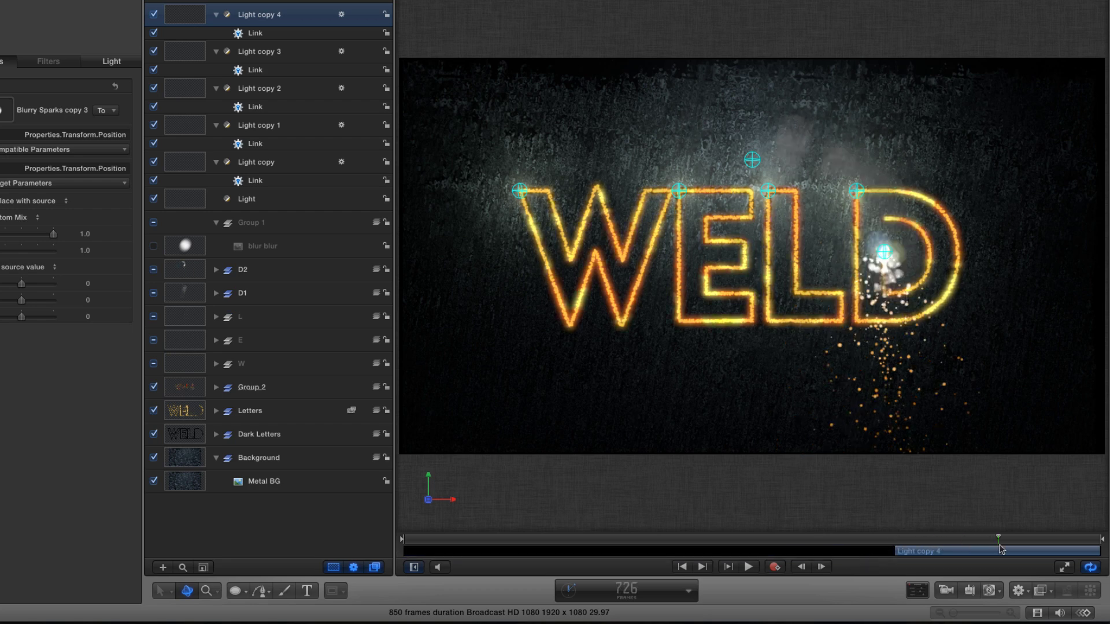